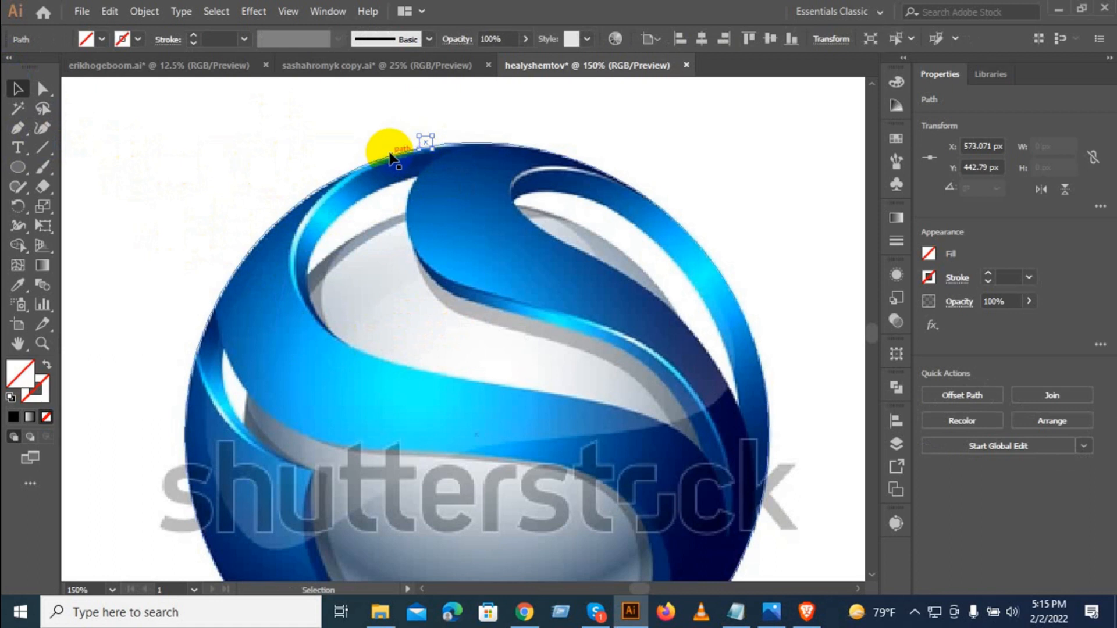
# Trace the upper edge of the bright blue swoosh with the Pen tool, from the globe's top rim to its dark right-hand tip.
pyautogui.click(16, 129)
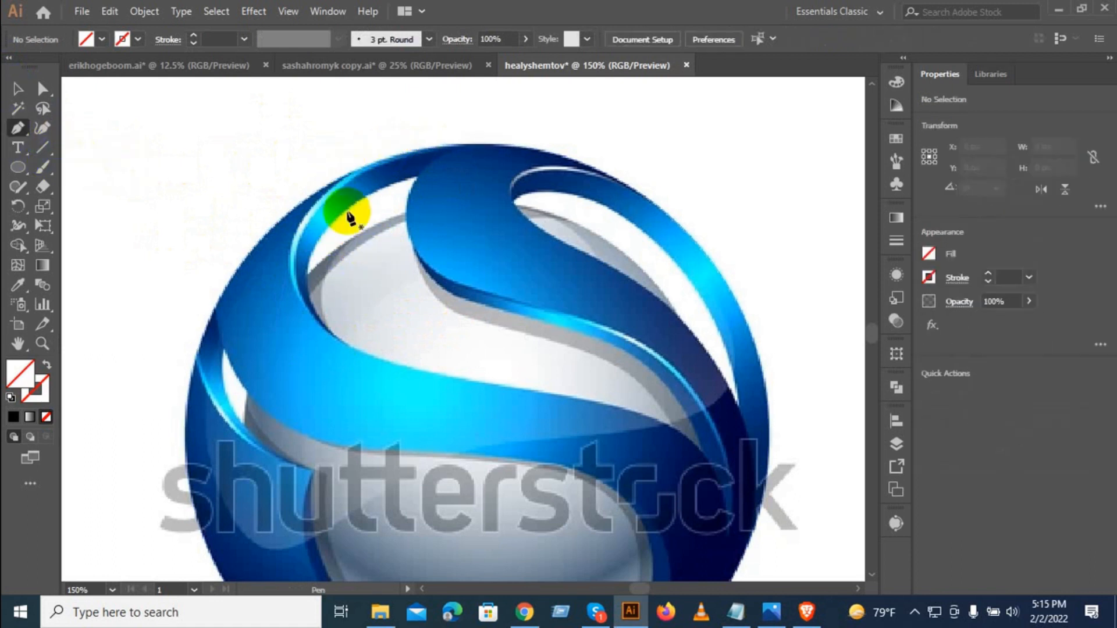
pyautogui.click(436, 139)
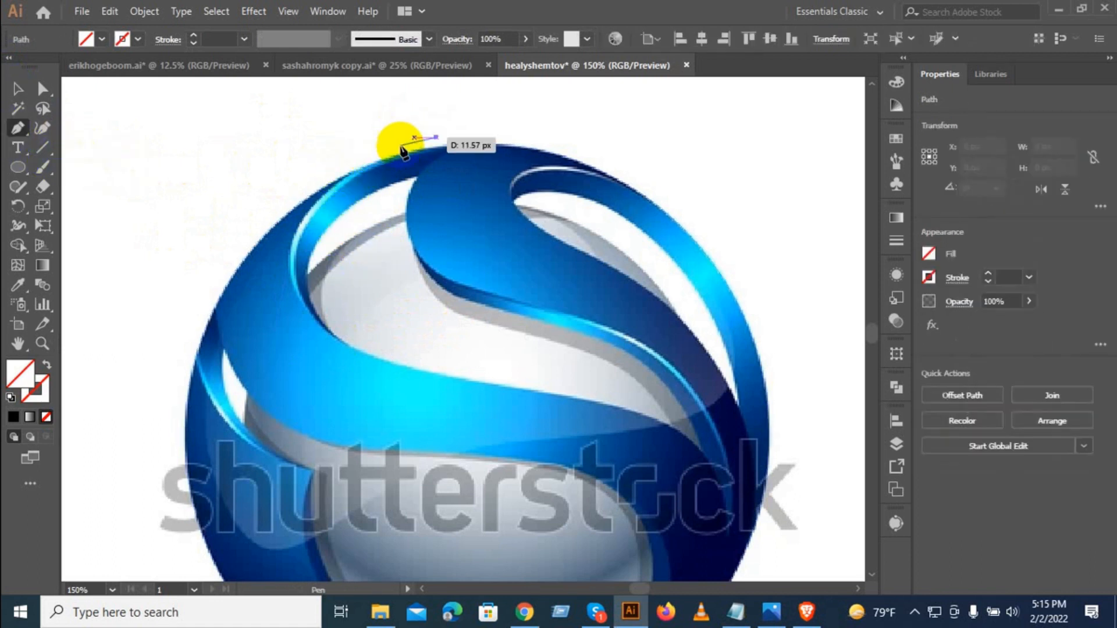
pyautogui.moveTo(292, 247); pyautogui.dragTo(272, 318)
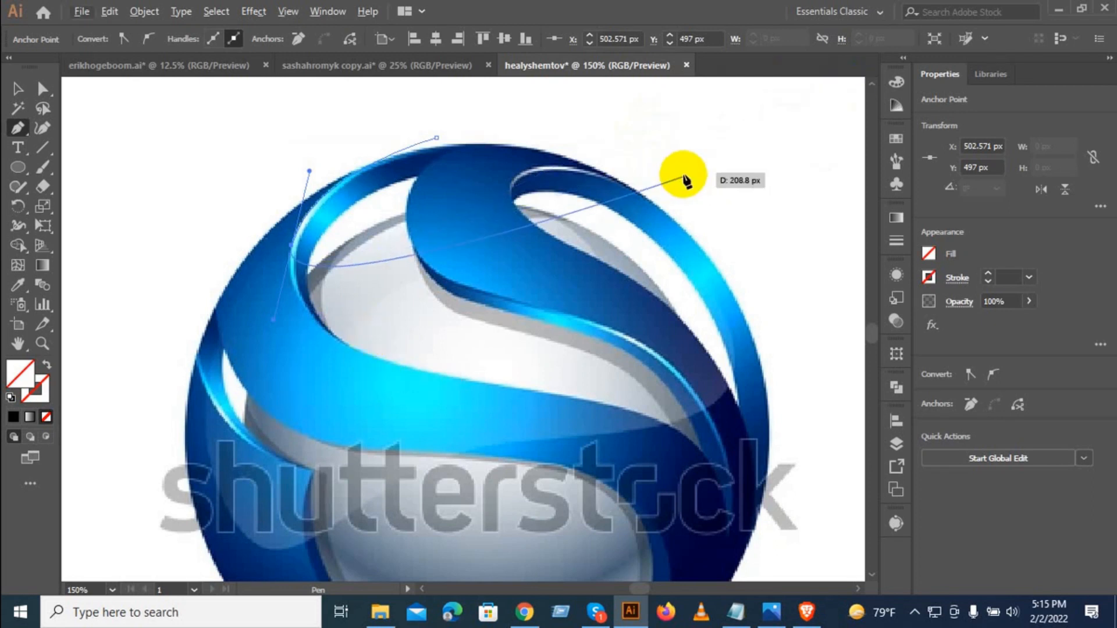
pyautogui.moveTo(478, 381); pyautogui.dragTo(591, 395)
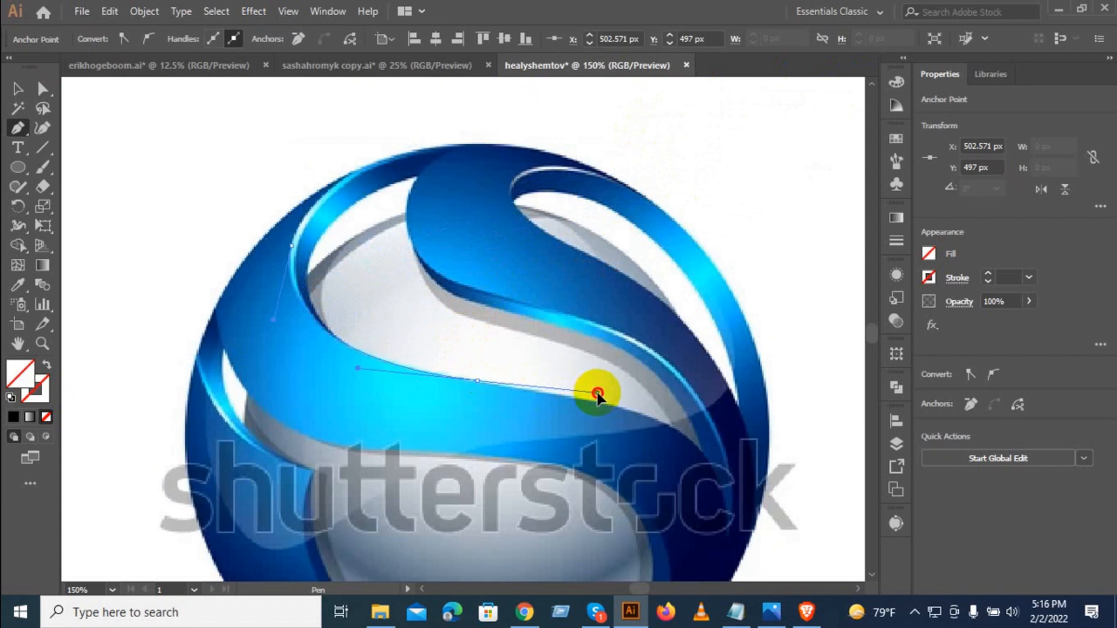
pyautogui.scroll(-3, 748, 461)
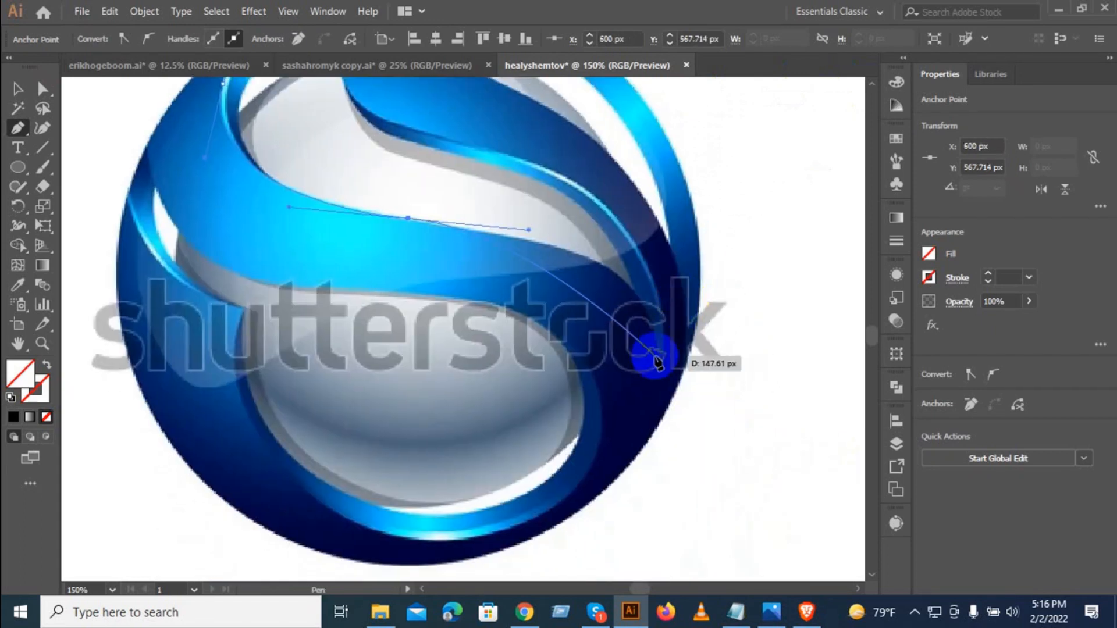
pyautogui.scroll(1, 653, 361)
pyautogui.scroll(-2, 603, 394)
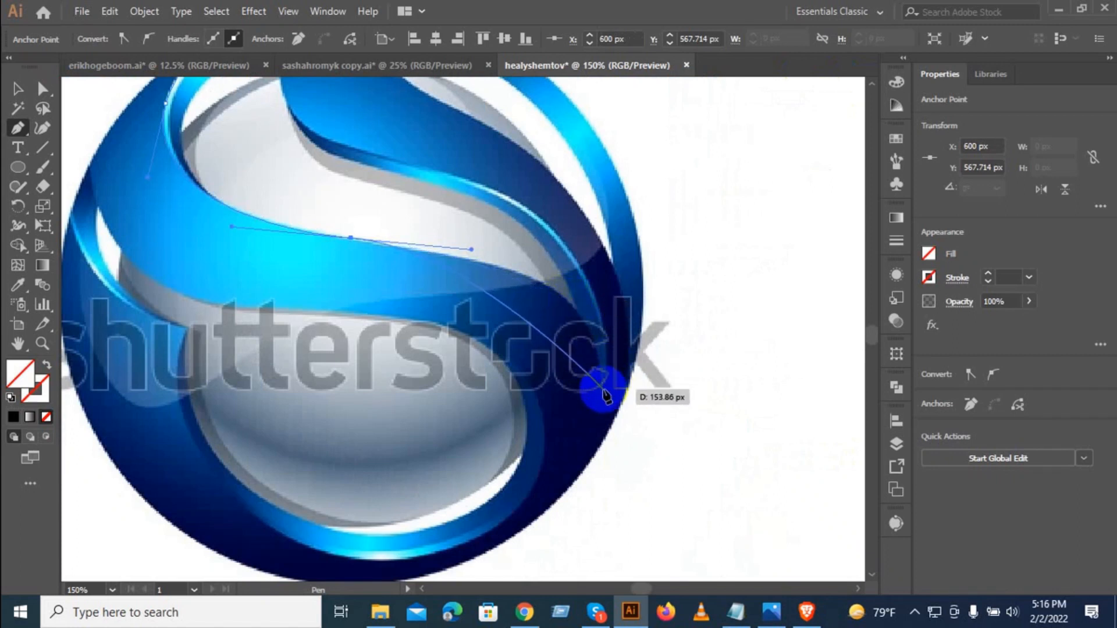
pyautogui.moveTo(601, 389)
pyautogui.mouseDown()
pyautogui.moveTo(605, 491)
pyautogui.moveTo(574, 494)
pyautogui.moveTo(602, 394)
pyautogui.mouseUp()
# Continue the path back from the tip along the thin highlight under the upper blue swoosh to that swoosh's left side.
pyautogui.moveTo(549, 242); pyautogui.dragTo(447, 262)
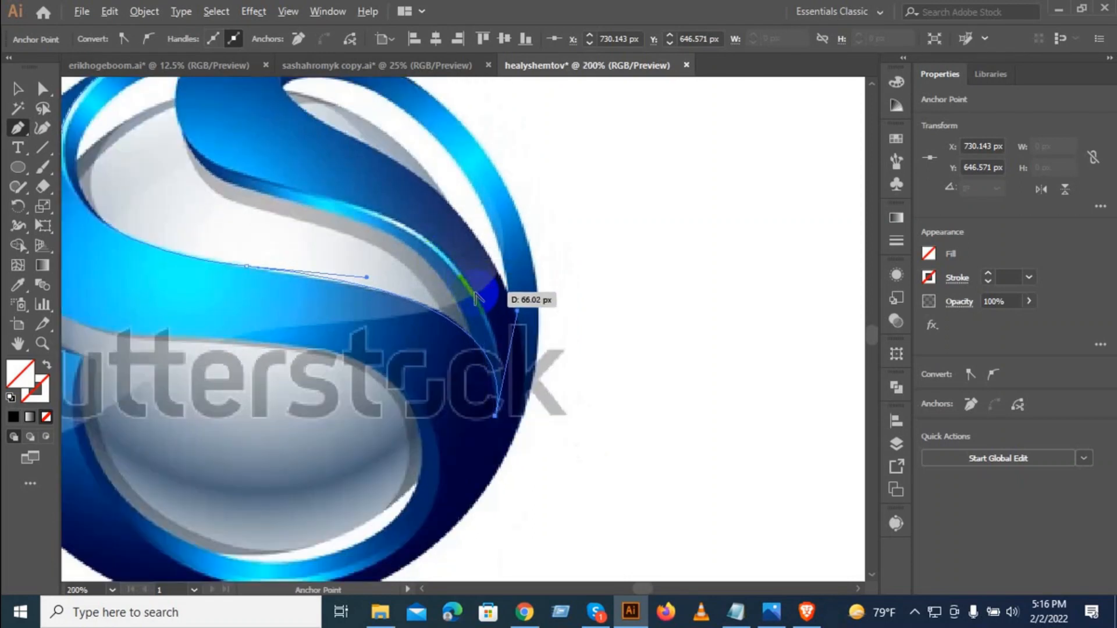
pyautogui.scroll(1, 477, 299)
pyautogui.moveTo(483, 309); pyautogui.dragTo(292, 142)
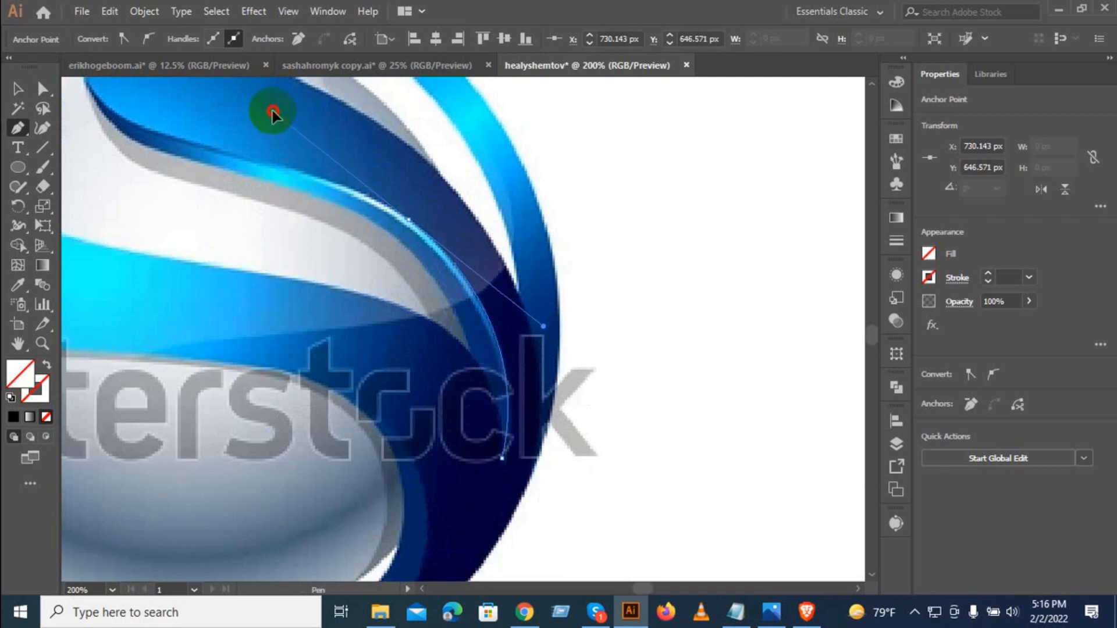
pyautogui.moveTo(267, 103); pyautogui.dragTo(361, 237)
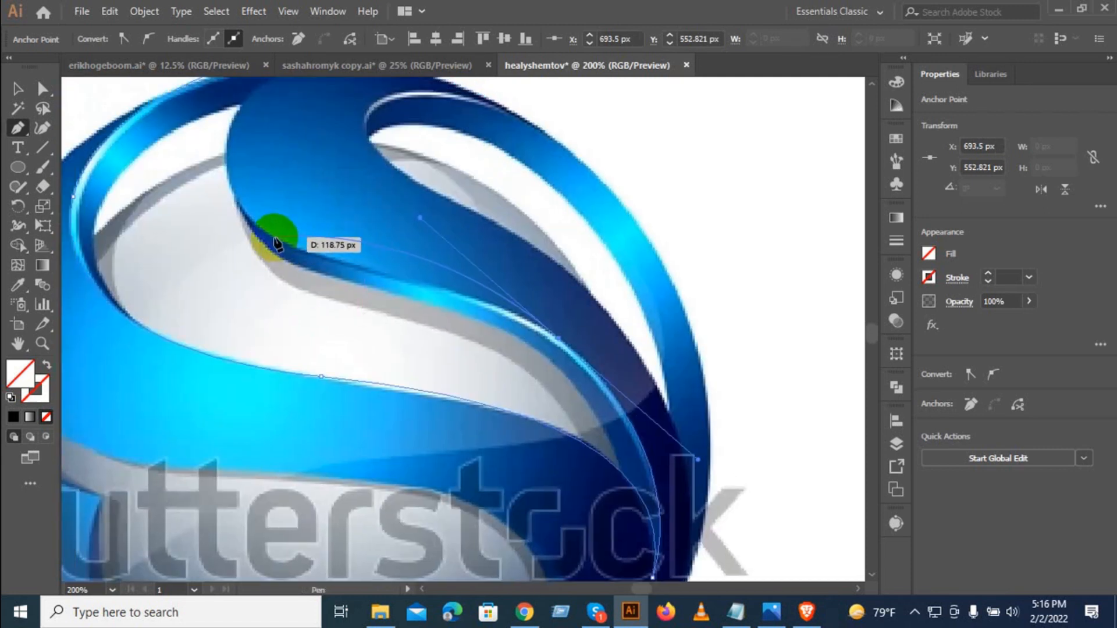
pyautogui.click(234, 196)
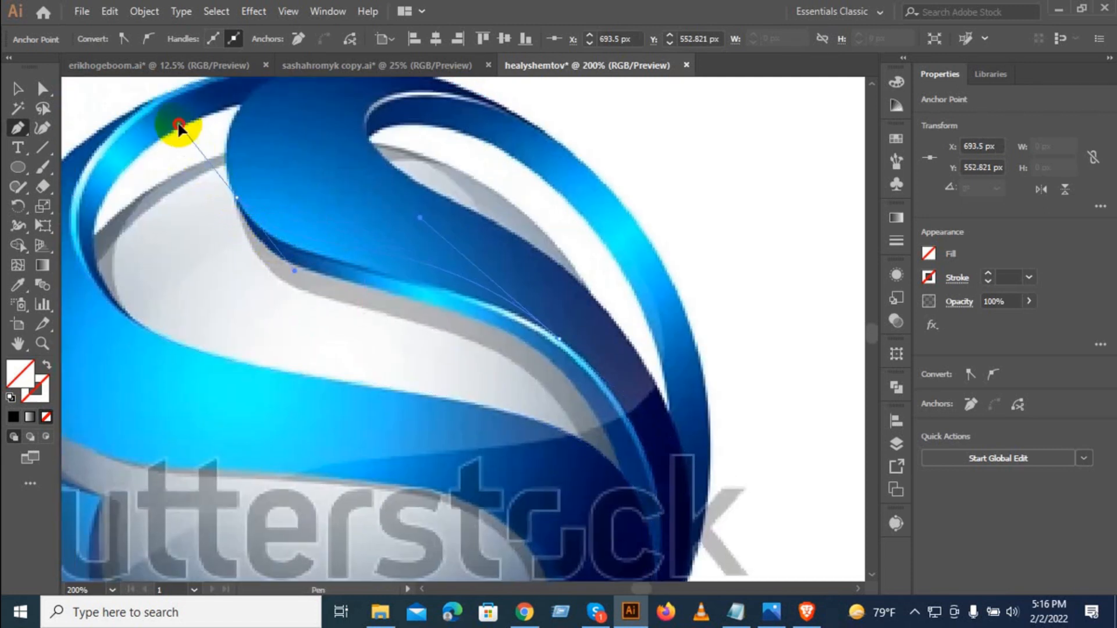
pyautogui.scroll(5, 176, 99)
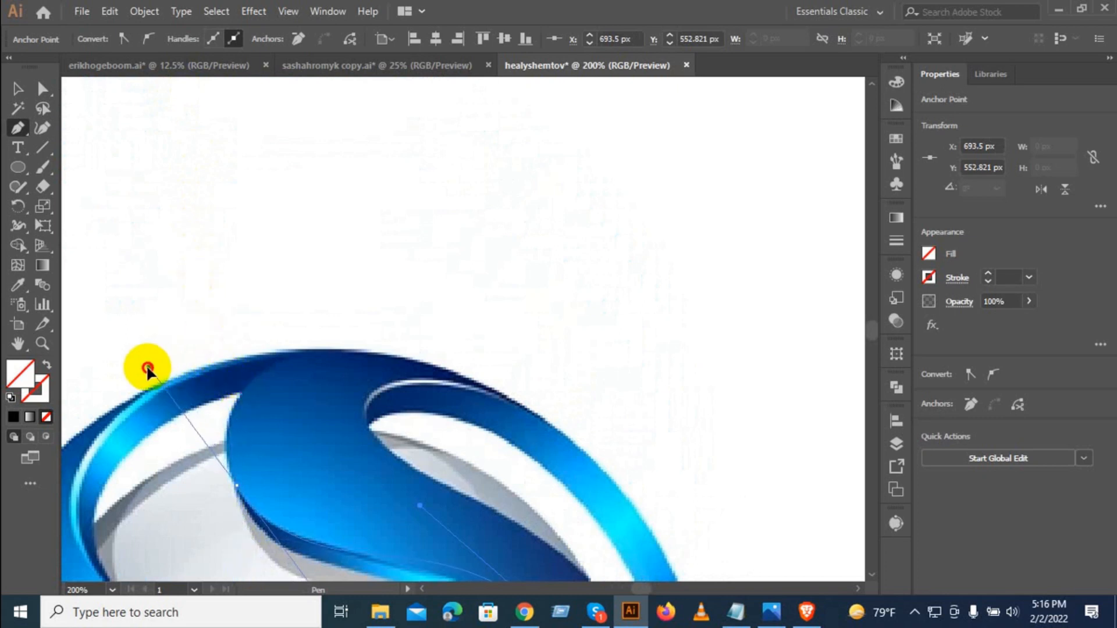
pyautogui.moveTo(145, 366); pyautogui.dragTo(335, 288)
# Adjust the curve handles of the last two anchor points so the path follows the upper swoosh's lower edge.
pyautogui.hotkey('ctrl', '=')
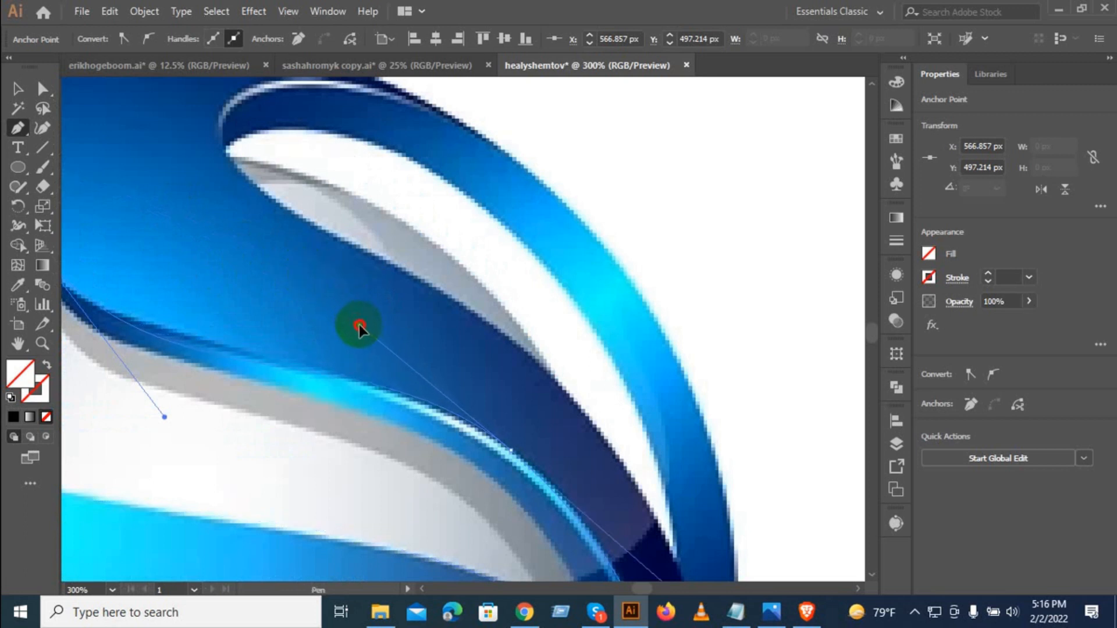
pyautogui.moveTo(359, 326); pyautogui.dragTo(370, 339)
pyautogui.moveTo(201, 324); pyautogui.dragTo(367, 343)
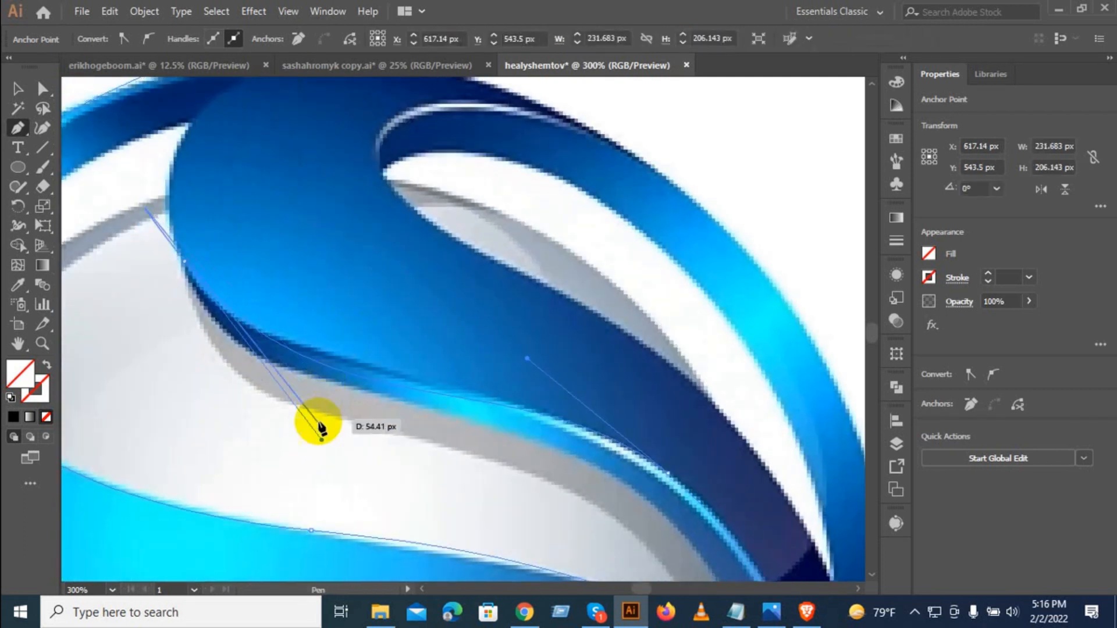
pyautogui.moveTo(322, 448); pyautogui.dragTo(234, 382)
pyautogui.moveTo(184, 263); pyautogui.dragTo(183, 266)
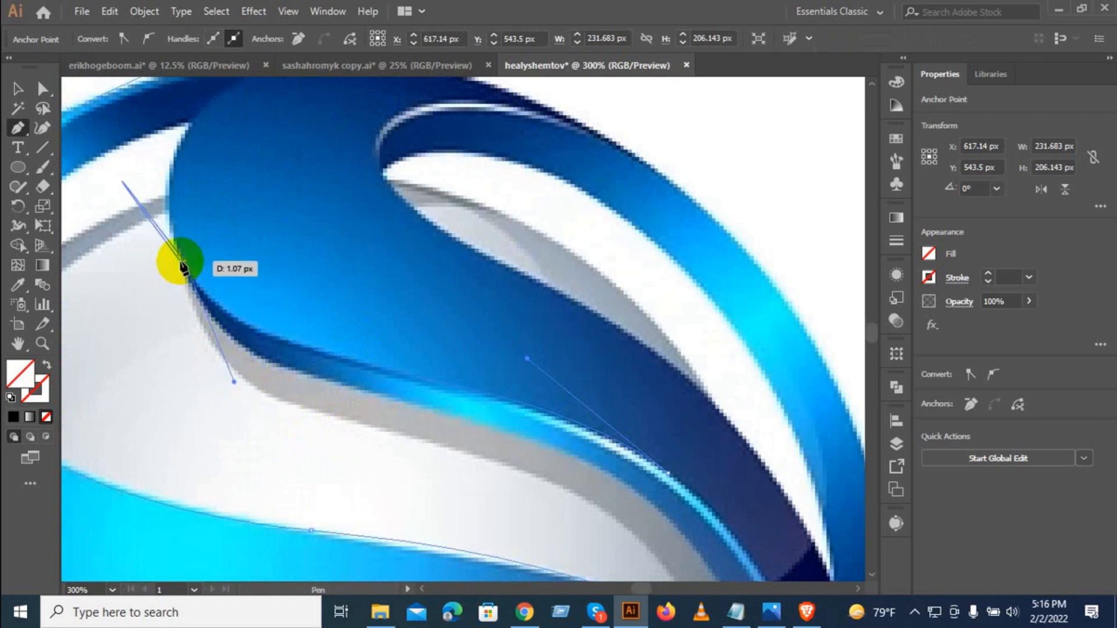
# Carry the path around the upper swoosh's rounded head to the globe's top, past the rim, and close it at its start point.
pyautogui.scroll(5, 219, 264)
pyautogui.moveTo(287, 169); pyautogui.dragTo(509, 188)
pyautogui.moveTo(105, 206); pyautogui.dragTo(287, 169)
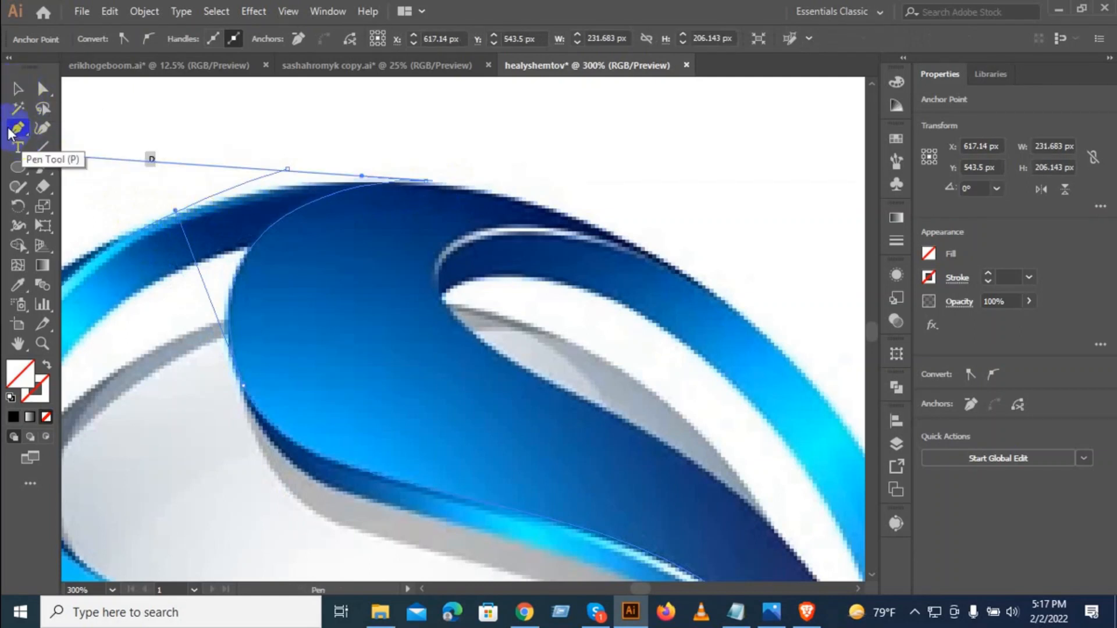
pyautogui.moveTo(362, 176); pyautogui.dragTo(478, 154)
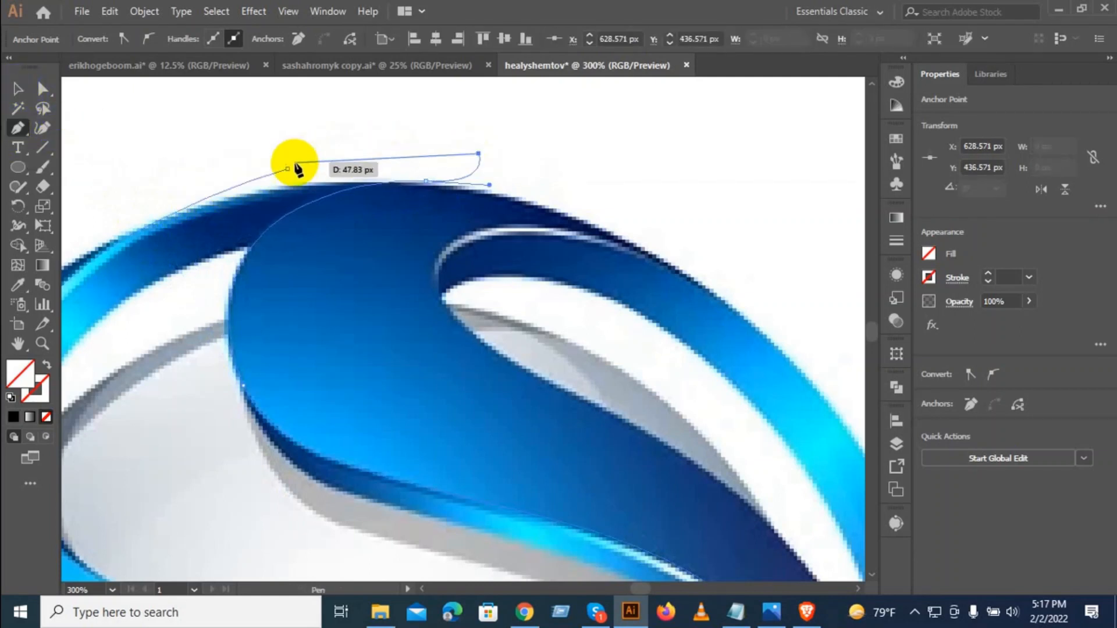
pyautogui.click(289, 171)
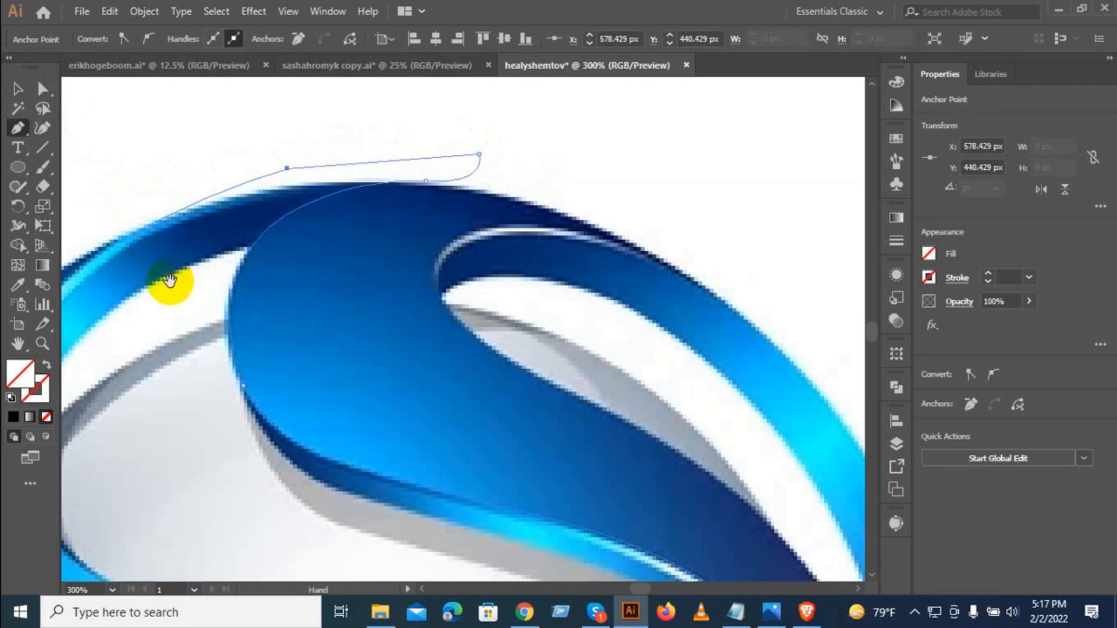
# Draw an open curved path along the light outer edge of the left ribbon, from the top rim into the bright blue swoosh.
pyautogui.moveTo(169, 280); pyautogui.dragTo(337, 251)
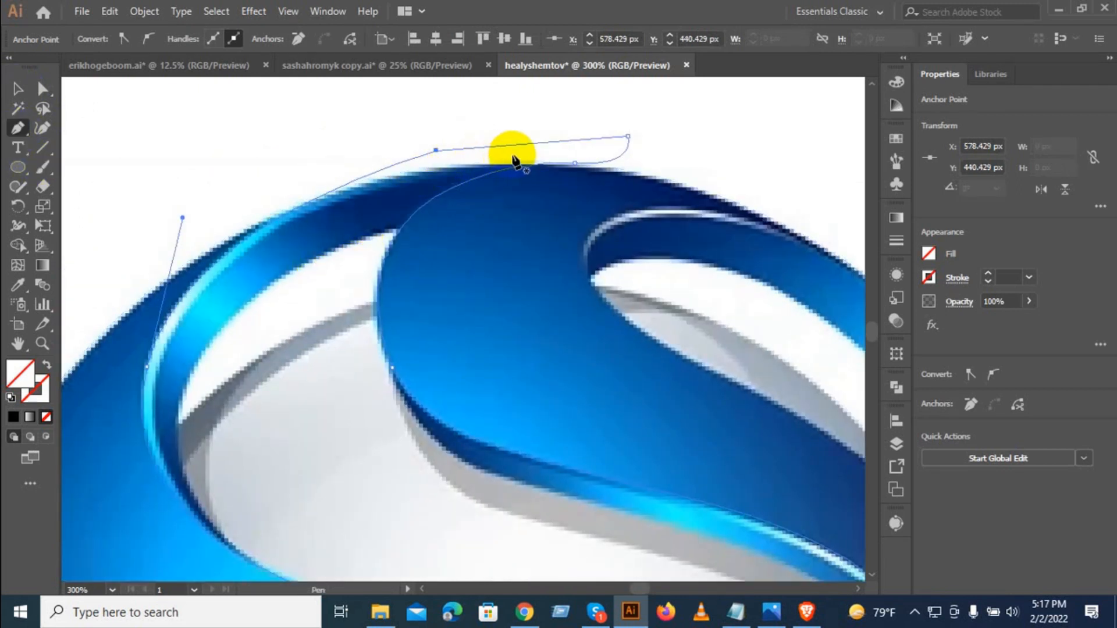
pyautogui.click(511, 154)
pyautogui.moveTo(177, 333); pyautogui.dragTo(302, 488)
pyautogui.scroll(-3, 456, 452)
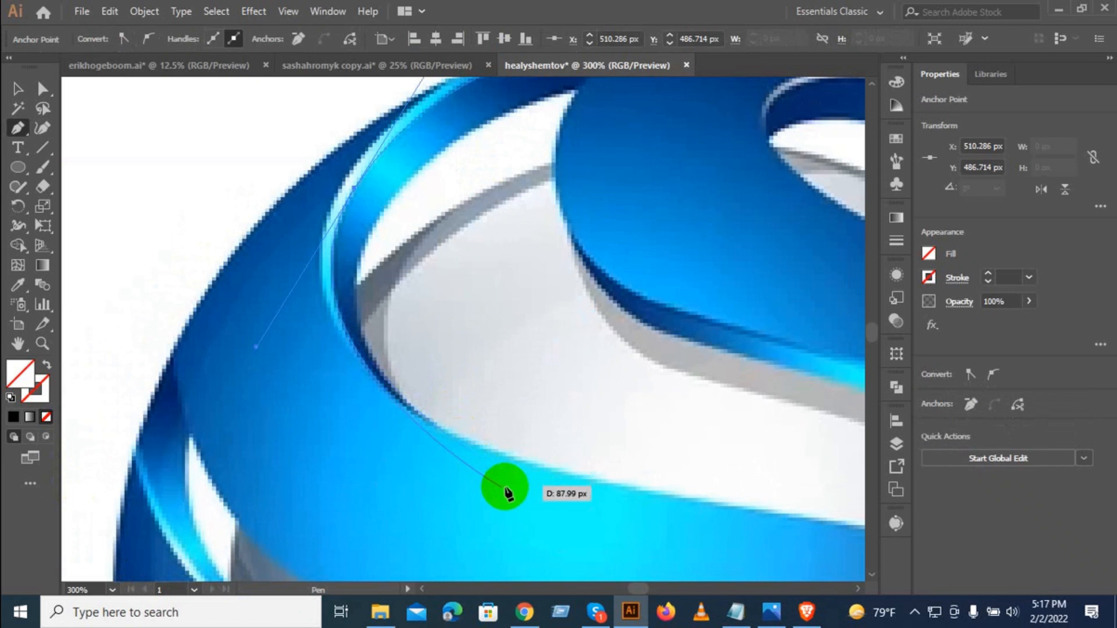
pyautogui.click(504, 492)
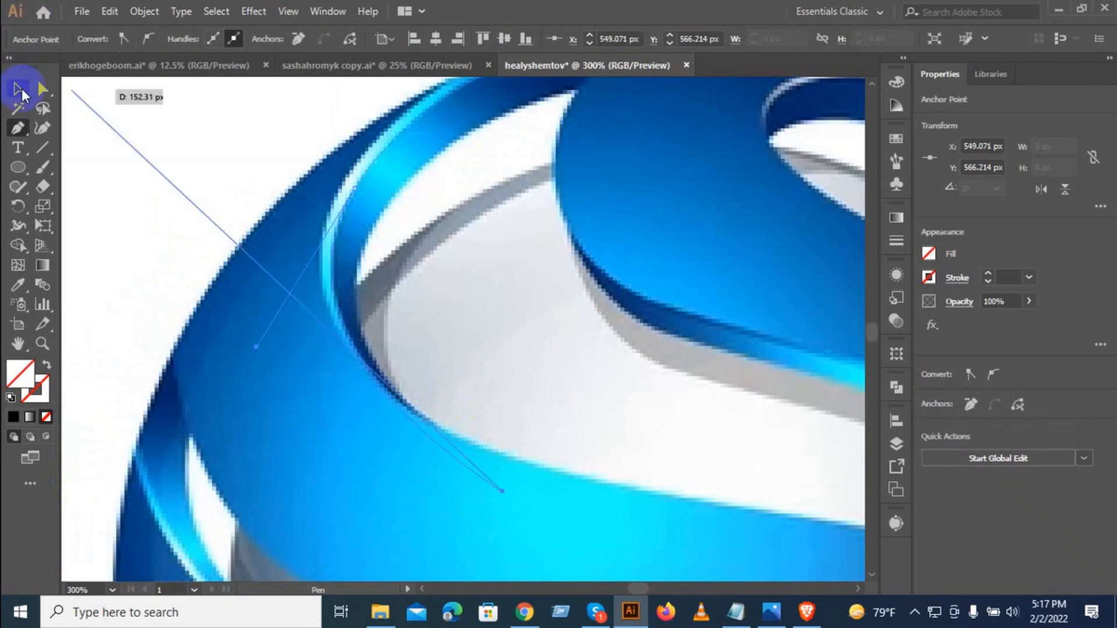
pyautogui.click(18, 88)
# Draw a second open path along the left ribbon's inner edge, from the upper swoosh's head down into the bright blue swoosh.
pyautogui.click(17, 128)
pyautogui.moveTo(569, 199); pyautogui.dragTo(419, 269)
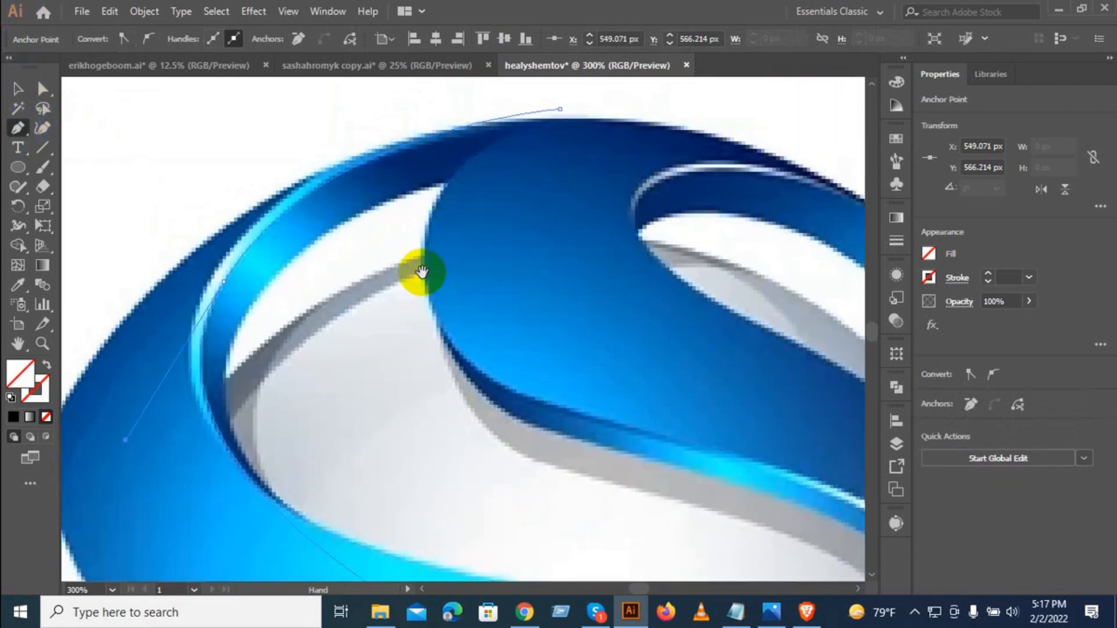
pyautogui.click(494, 172)
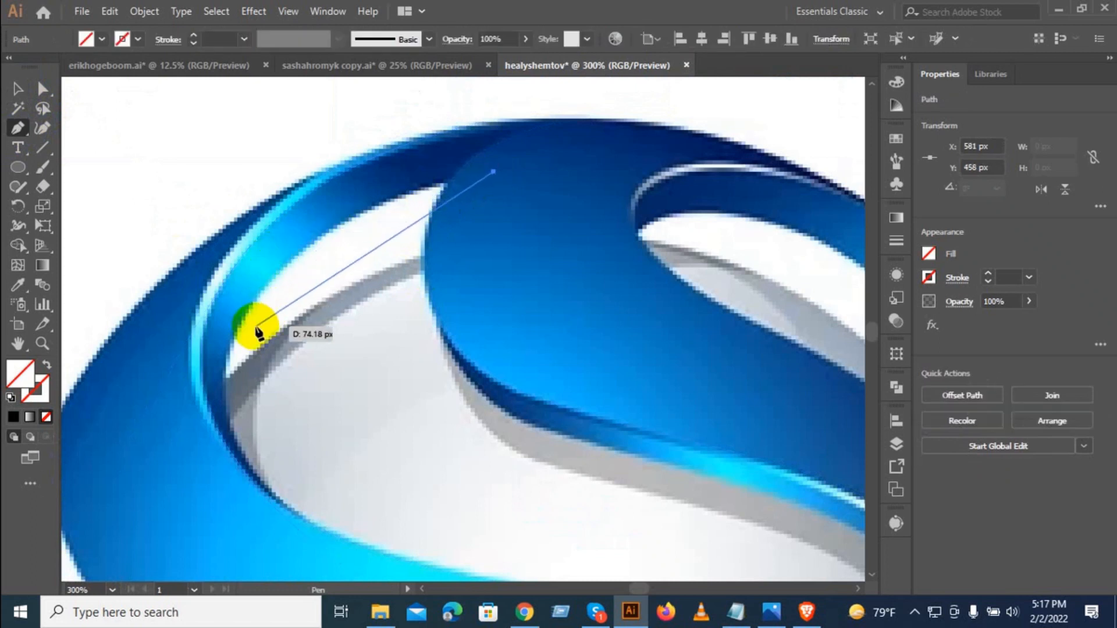
pyautogui.moveTo(239, 336); pyautogui.dragTo(230, 355)
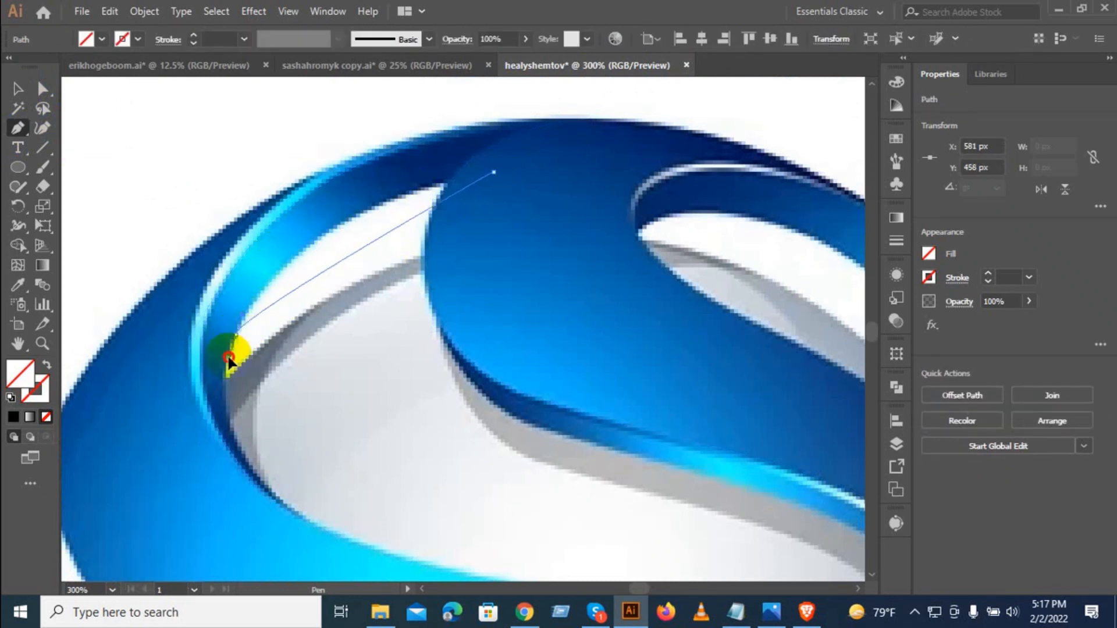
pyautogui.click(164, 479)
pyautogui.moveTo(282, 509); pyautogui.dragTo(296, 366)
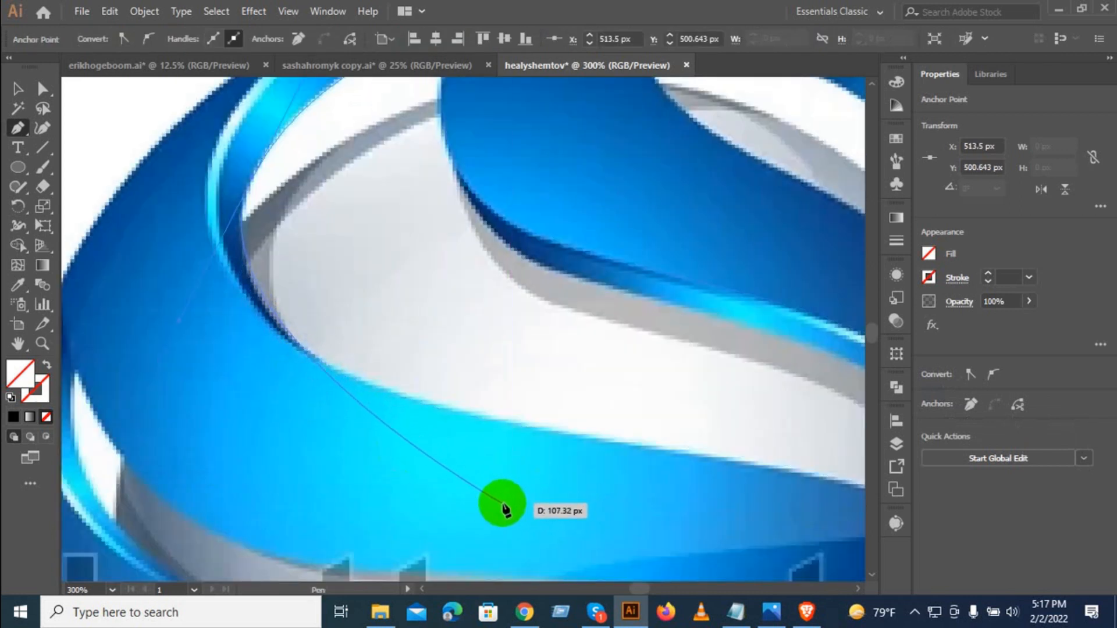
pyautogui.moveTo(540, 488); pyautogui.dragTo(619, 513)
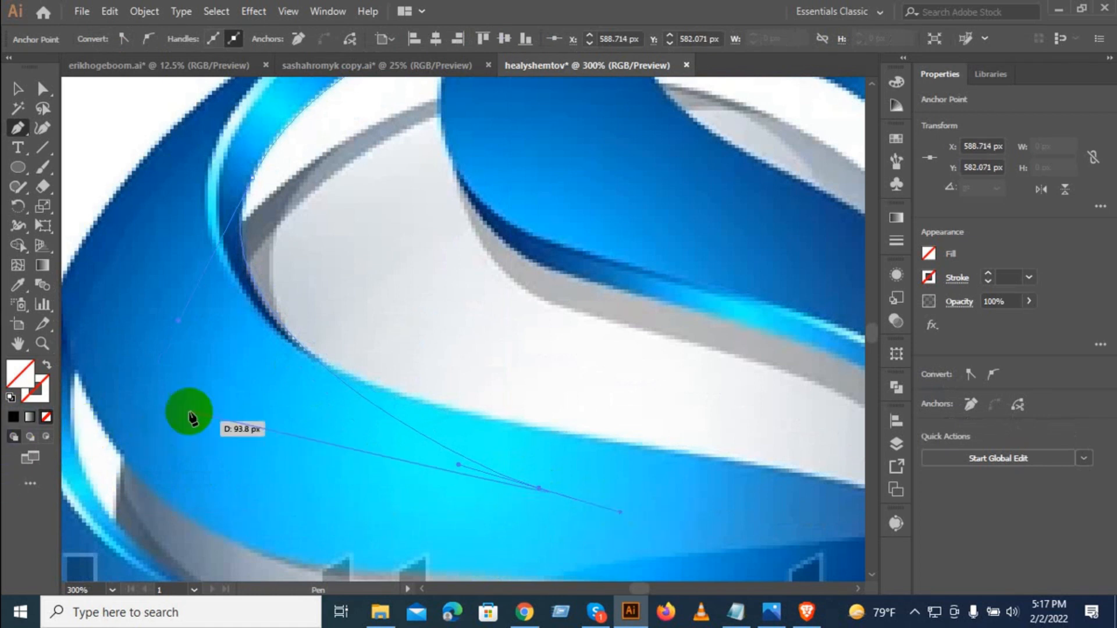
# Trace the lower edge of the grey shadow beneath the upper swoosh with an open path ending inside the dark blue area.
pyautogui.moveTo(469, 194); pyautogui.dragTo(405, 271)
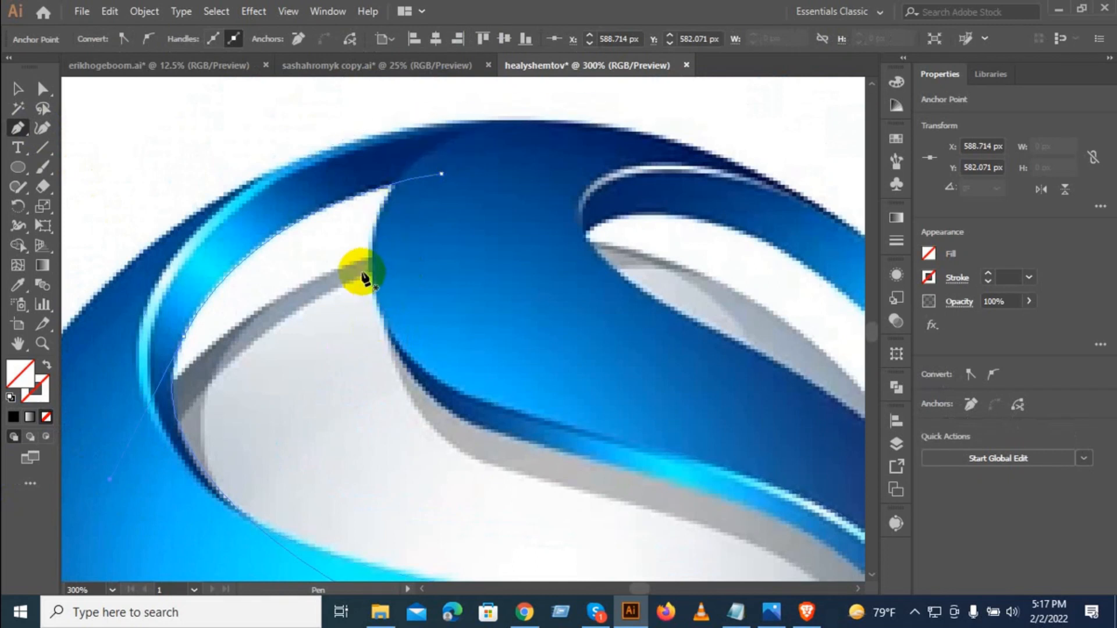
pyautogui.click(392, 256)
pyautogui.moveTo(448, 439); pyautogui.dragTo(523, 496)
pyautogui.scroll(-2, 576, 474)
pyautogui.hscroll(3, 576, 474)
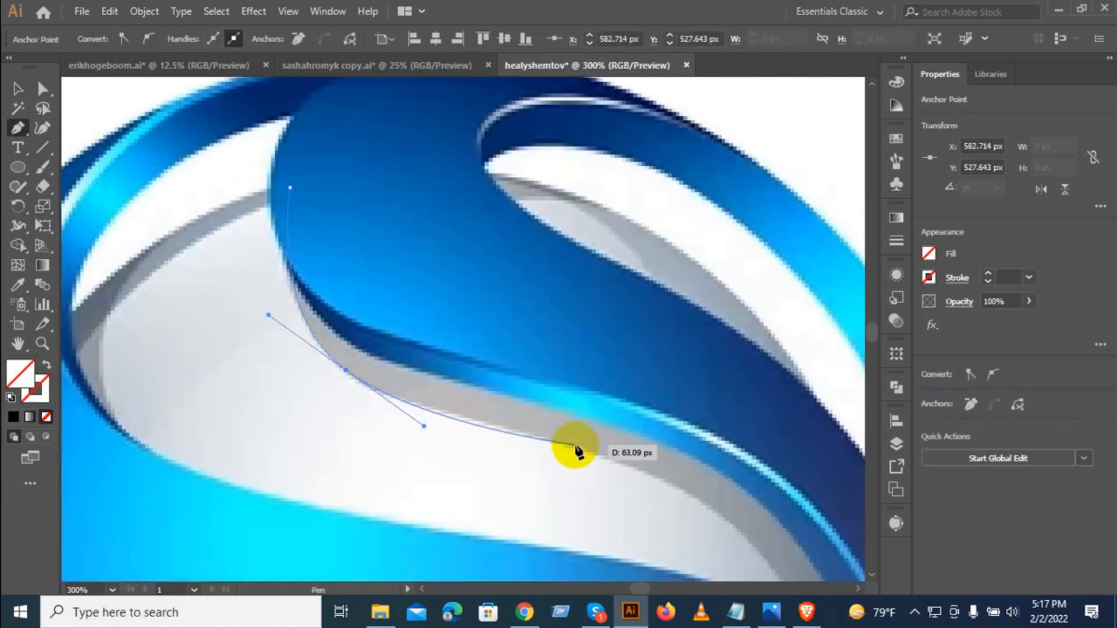
pyautogui.moveTo(583, 452); pyautogui.dragTo(678, 491)
pyautogui.moveTo(636, 462); pyautogui.dragTo(598, 430)
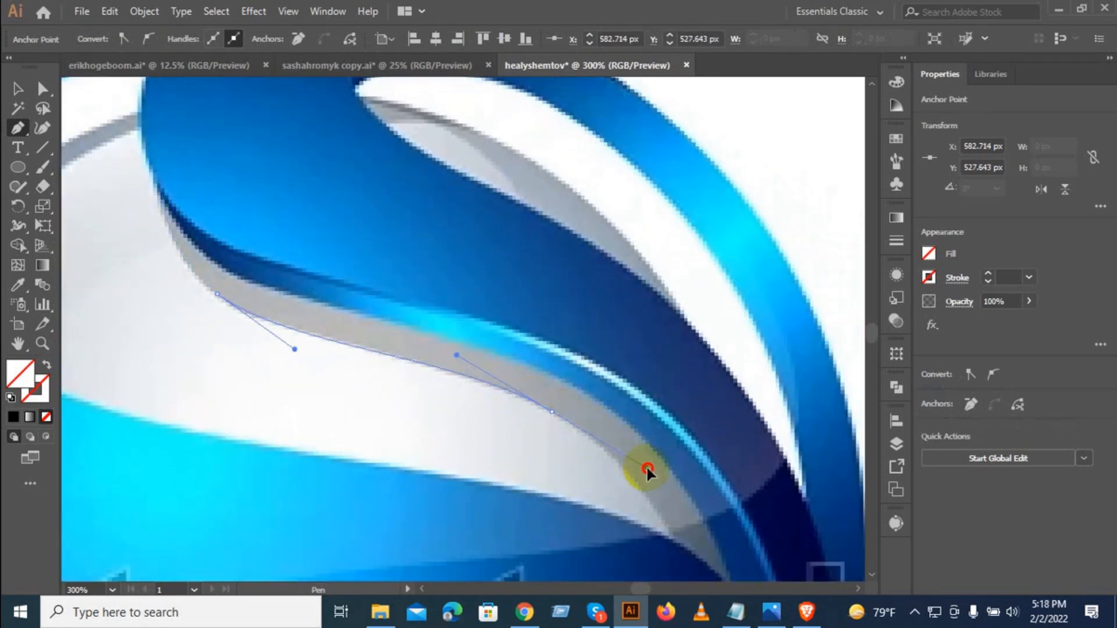
pyautogui.moveTo(660, 472); pyautogui.dragTo(659, 470)
pyautogui.moveTo(665, 569); pyautogui.dragTo(633, 472)
pyautogui.moveTo(664, 507); pyautogui.dragTo(669, 531)
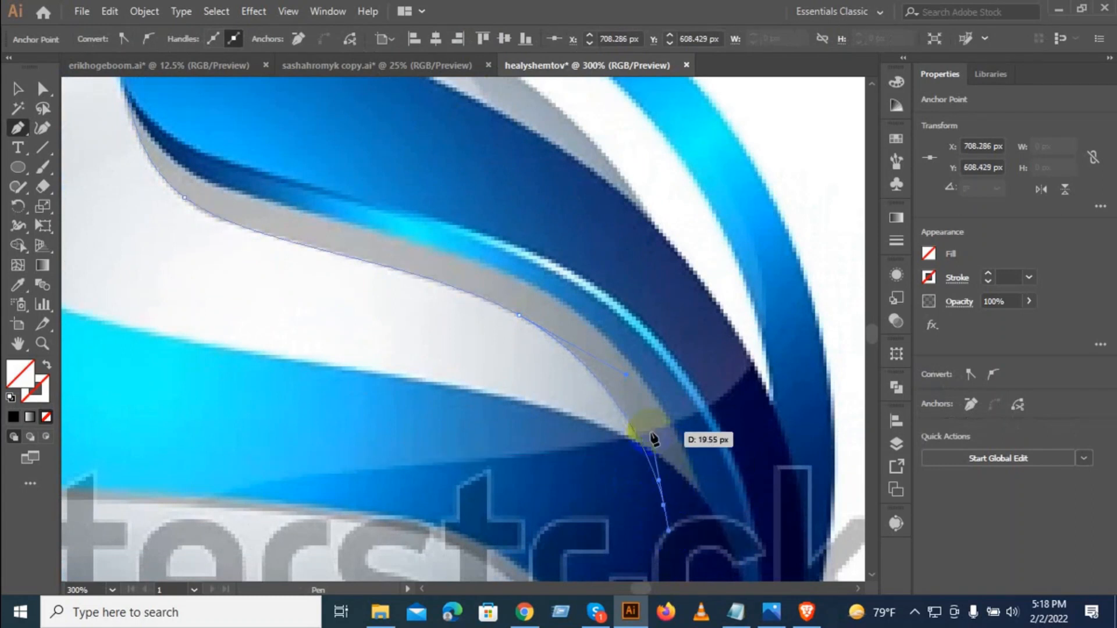
# Draw an open path between the grey shadow and the blue edge strip under the upper swoosh, down into the dark tip.
pyautogui.moveTo(595, 251); pyautogui.dragTo(612, 299)
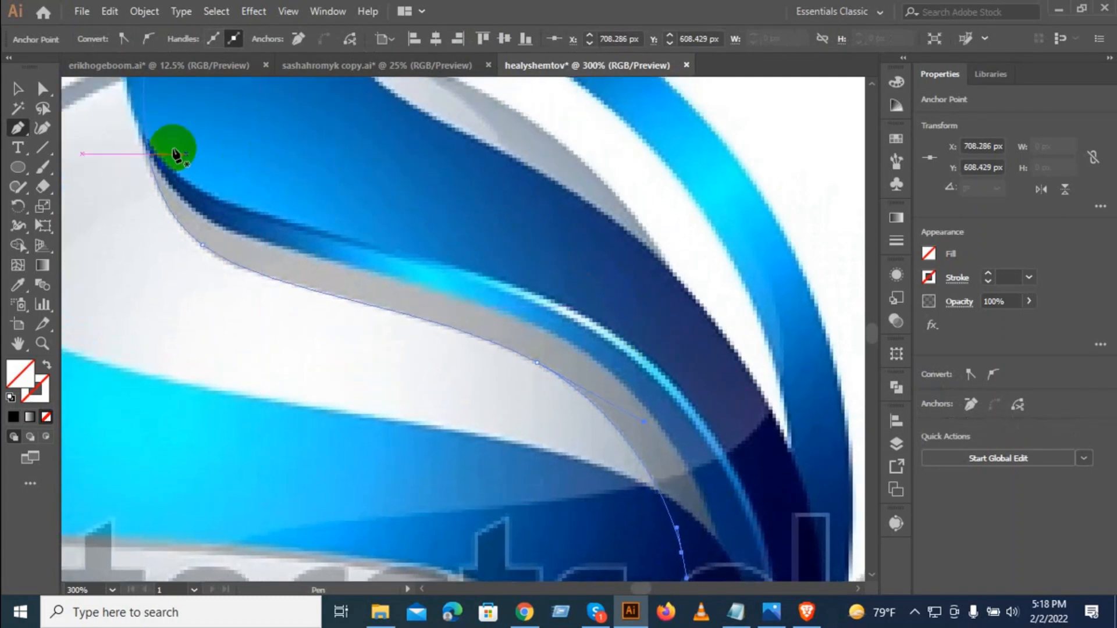
pyautogui.moveTo(153, 110); pyautogui.dragTo(188, 137)
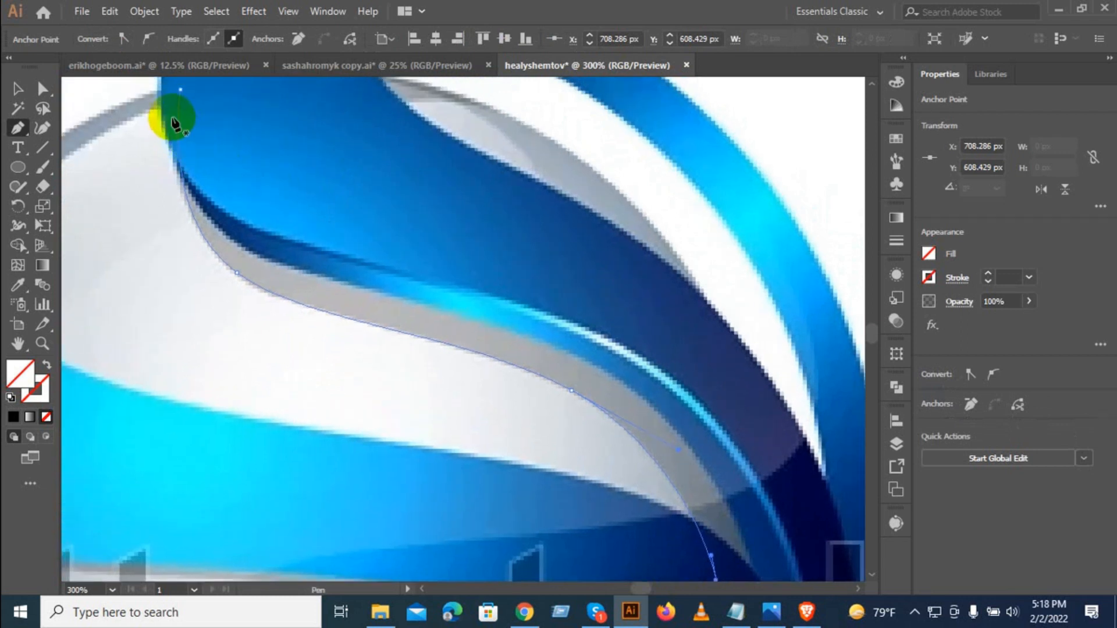
pyautogui.click(168, 109)
pyautogui.moveTo(368, 298); pyautogui.dragTo(372, 300)
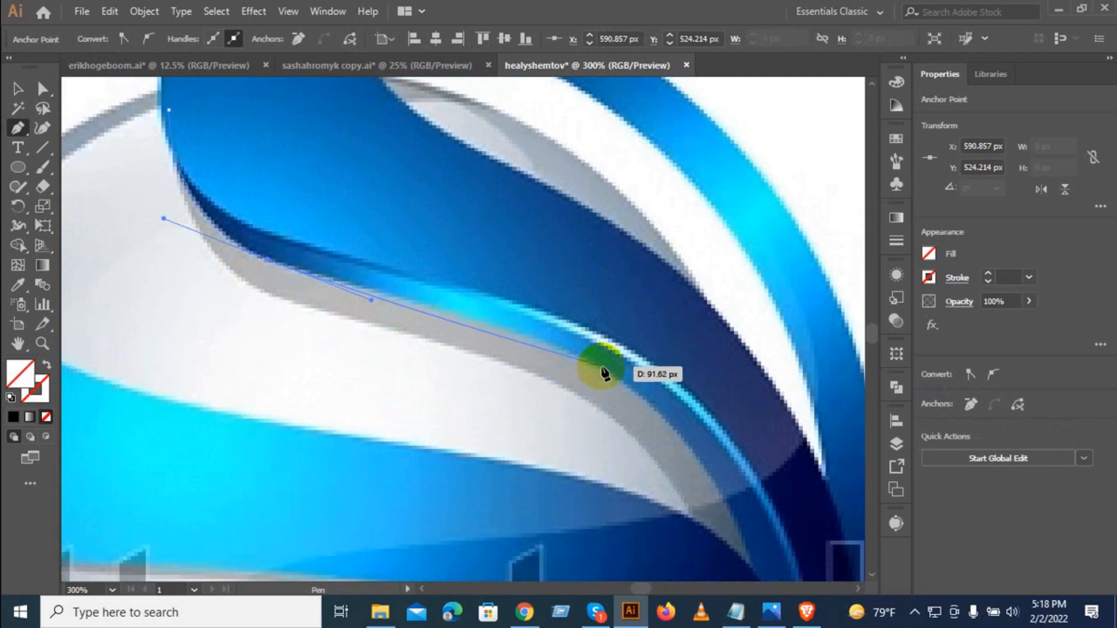
pyautogui.moveTo(682, 414); pyautogui.dragTo(651, 461)
pyautogui.moveTo(602, 489); pyautogui.dragTo(453, 438)
pyautogui.moveTo(500, 476); pyautogui.dragTo(490, 563)
# Draw an open path along the light highlight line beneath the upper swoosh, through the dark tip and out past the globe's edge.
pyautogui.moveTo(496, 336); pyautogui.dragTo(494, 357)
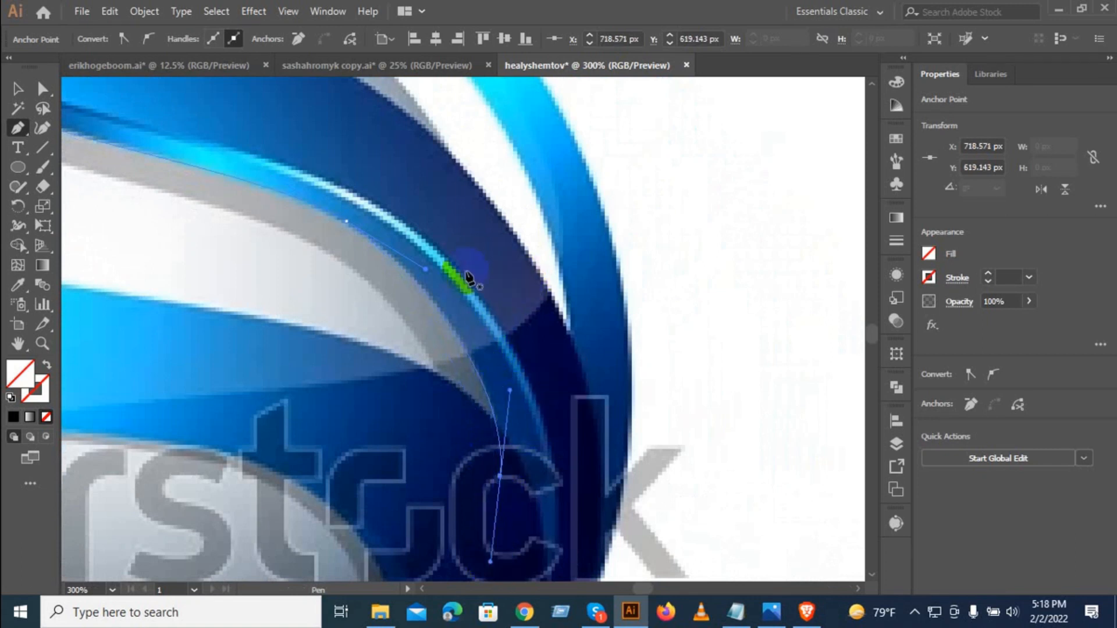
pyautogui.moveTo(525, 285); pyautogui.dragTo(689, 347)
pyautogui.moveTo(413, 220); pyautogui.dragTo(598, 311)
pyautogui.moveTo(242, 137); pyautogui.dragTo(199, 132)
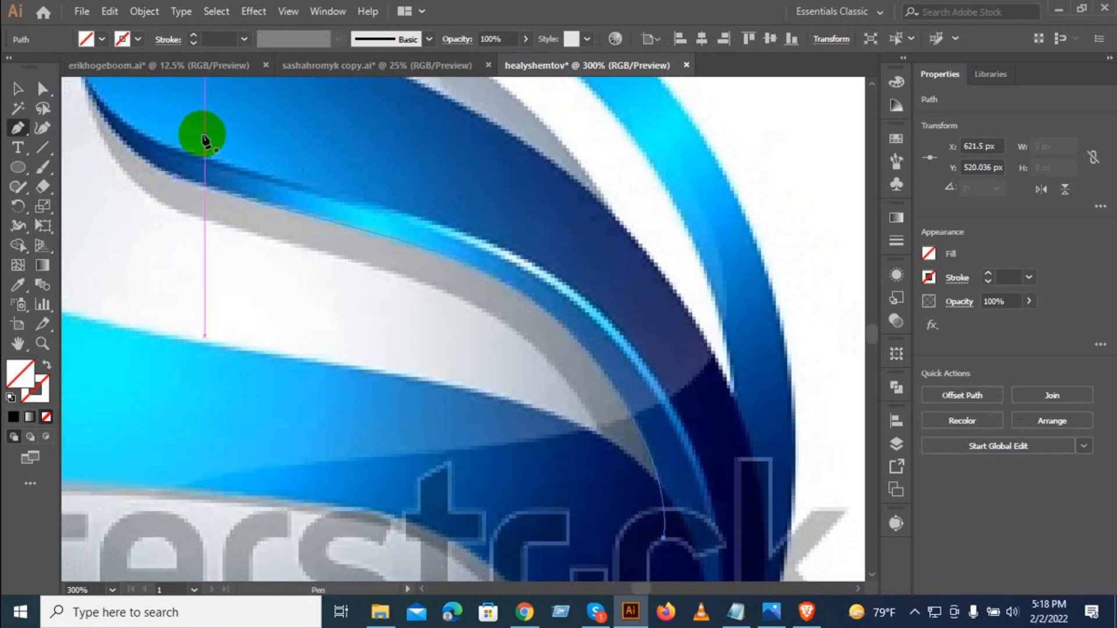
pyautogui.moveTo(462, 255); pyautogui.dragTo(501, 338)
pyautogui.scroll(2, 501, 329)
pyautogui.moveTo(615, 491); pyautogui.dragTo(607, 342)
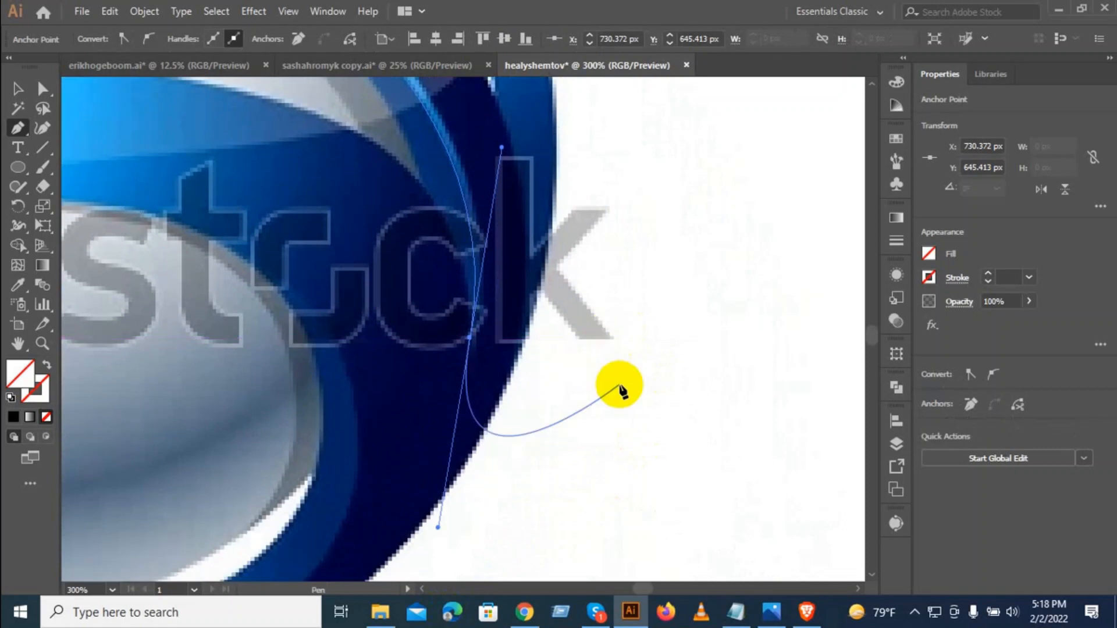
pyautogui.moveTo(627, 414); pyautogui.dragTo(41, 140)
pyautogui.moveTo(17, 93); pyautogui.dragTo(16, 93)
pyautogui.click(17, 89)
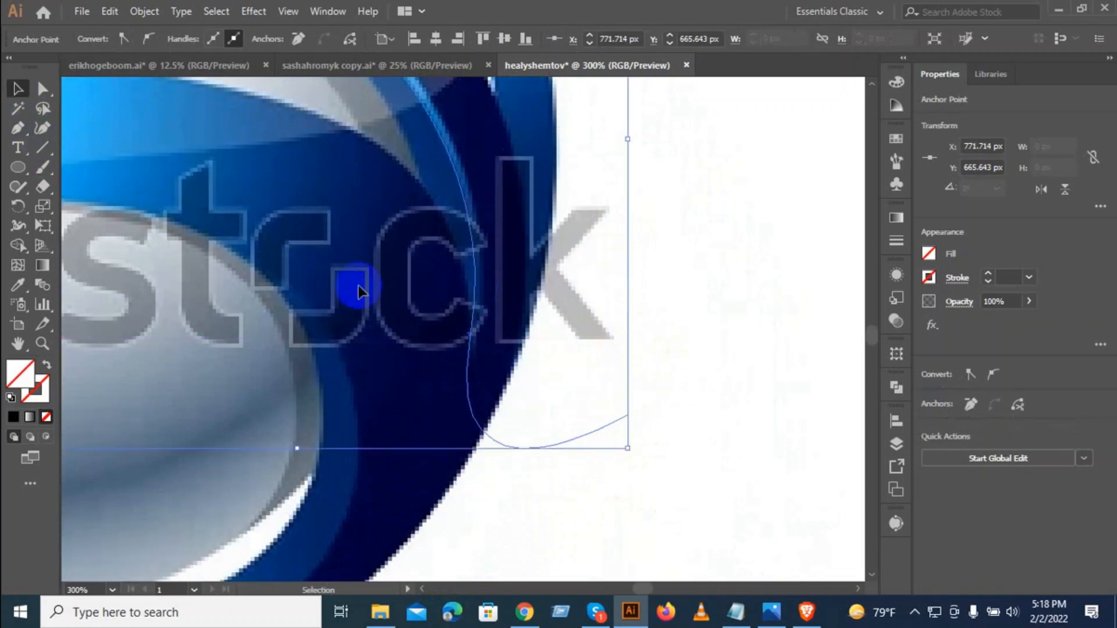
# Start an open path on the right ribbon's outer edge and trace the light rim around the loop to the upper swoosh's inner notch.
pyautogui.scroll(-1, 348, 291)
pyautogui.scroll(-3, 355, 279)
pyautogui.moveTo(339, 264); pyautogui.dragTo(466, 416)
pyautogui.scroll(1, 497, 218)
pyautogui.click(17, 129)
pyautogui.moveTo(436, 228)
pyautogui.mouseDown()
pyautogui.moveTo(389, 202)
pyautogui.moveTo(258, 176)
pyautogui.moveTo(278, 186)
pyautogui.mouseUp()
pyautogui.moveTo(205, 185); pyautogui.dragTo(140, 189)
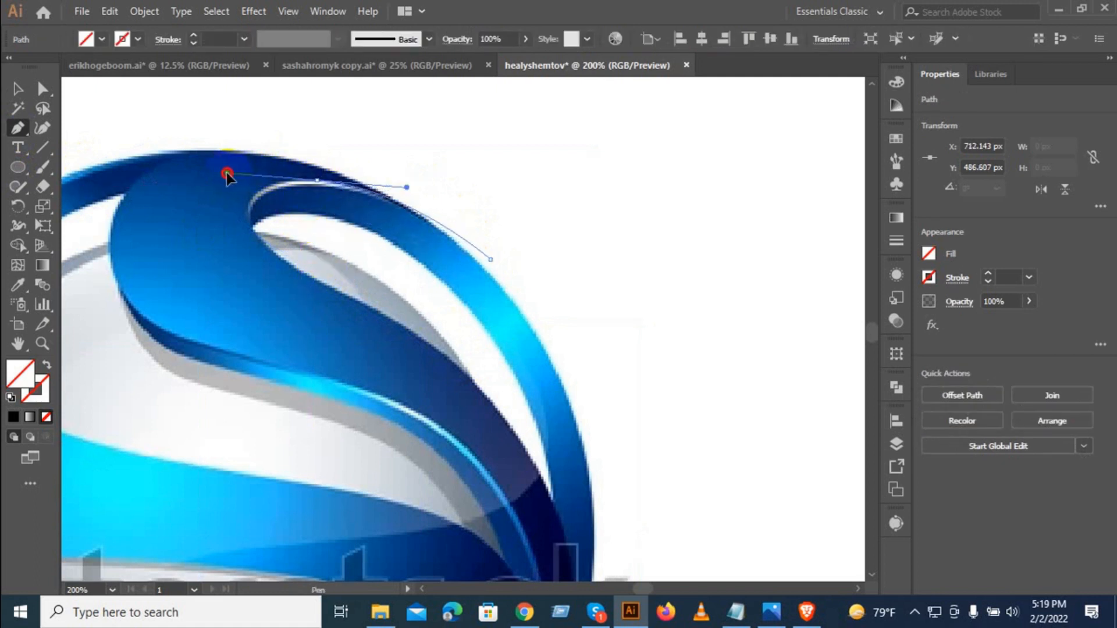
pyautogui.moveTo(249, 232); pyautogui.dragTo(283, 261)
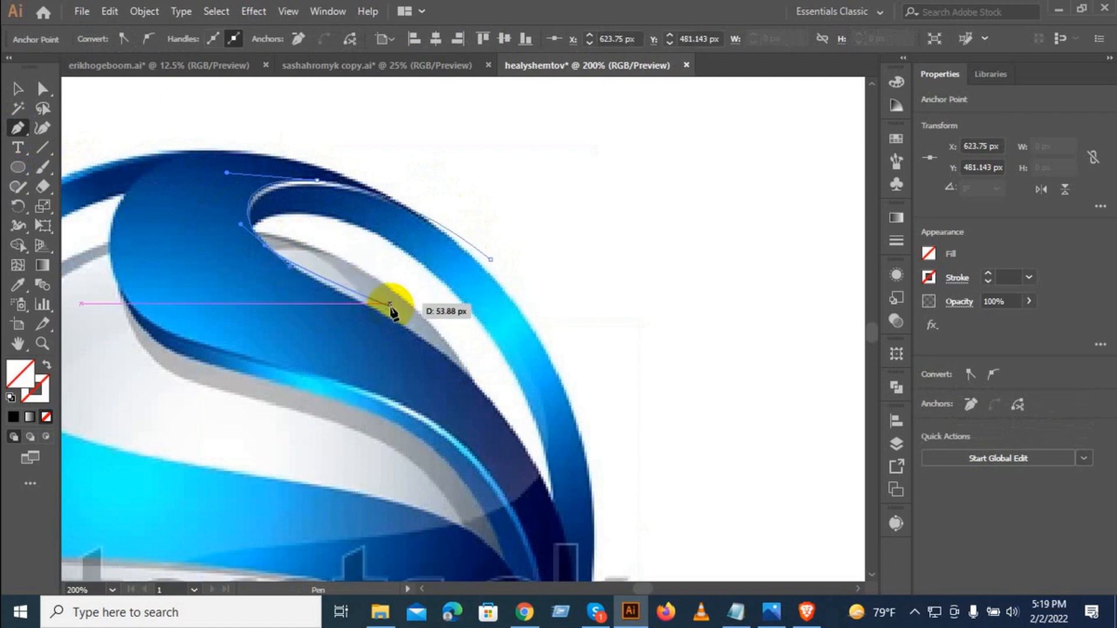
pyautogui.moveTo(449, 349); pyautogui.dragTo(391, 289)
pyautogui.scroll(-3, 390, 289)
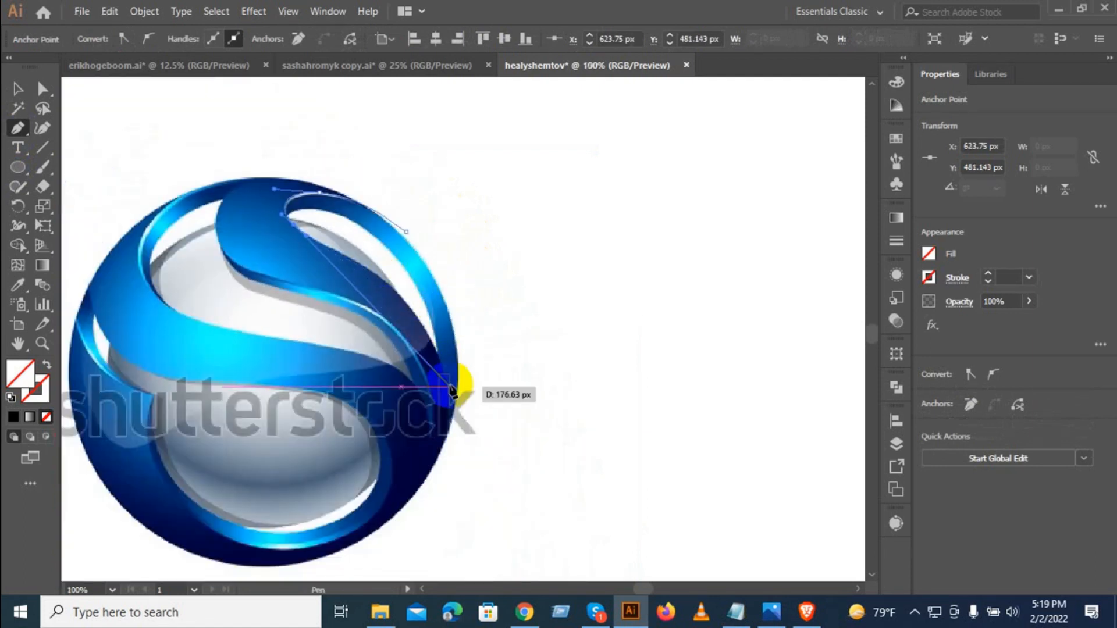
pyautogui.scroll(3, 452, 424)
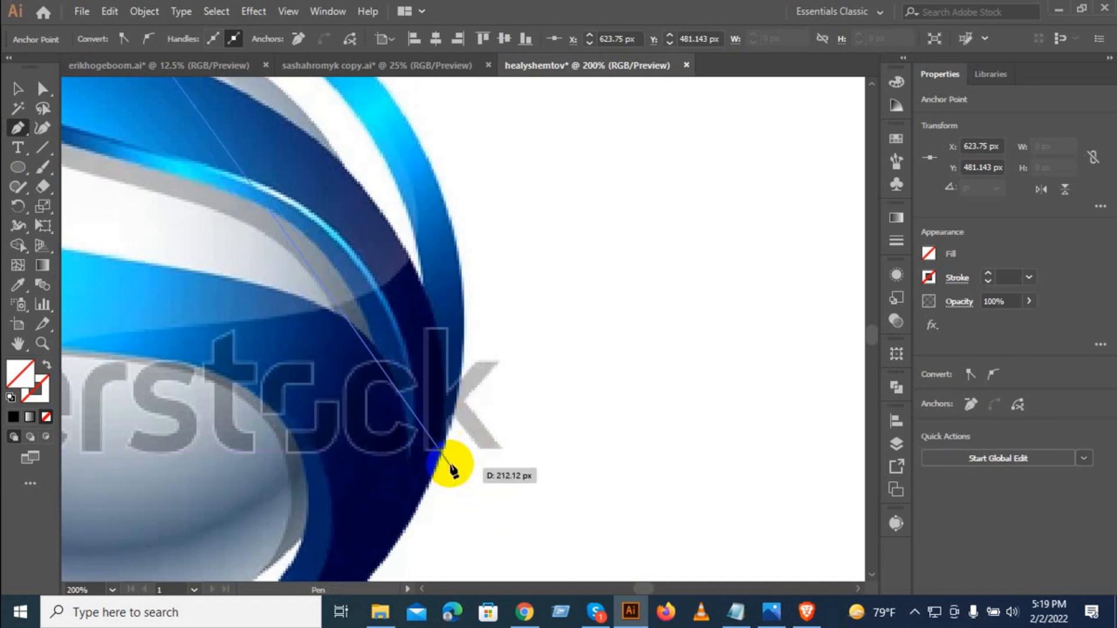
pyautogui.click(446, 424)
pyautogui.scroll(-3, 454, 552)
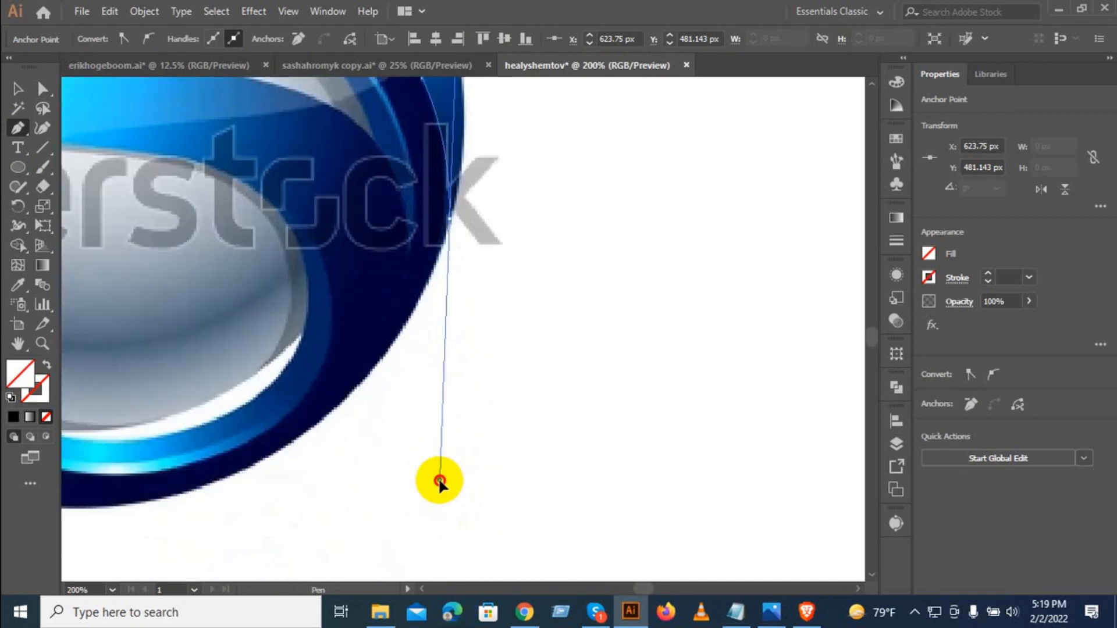
pyautogui.click(448, 486)
pyautogui.scroll(-2, 454, 329)
pyautogui.scroll(-2, 452, 326)
pyautogui.scroll(3, 490, 443)
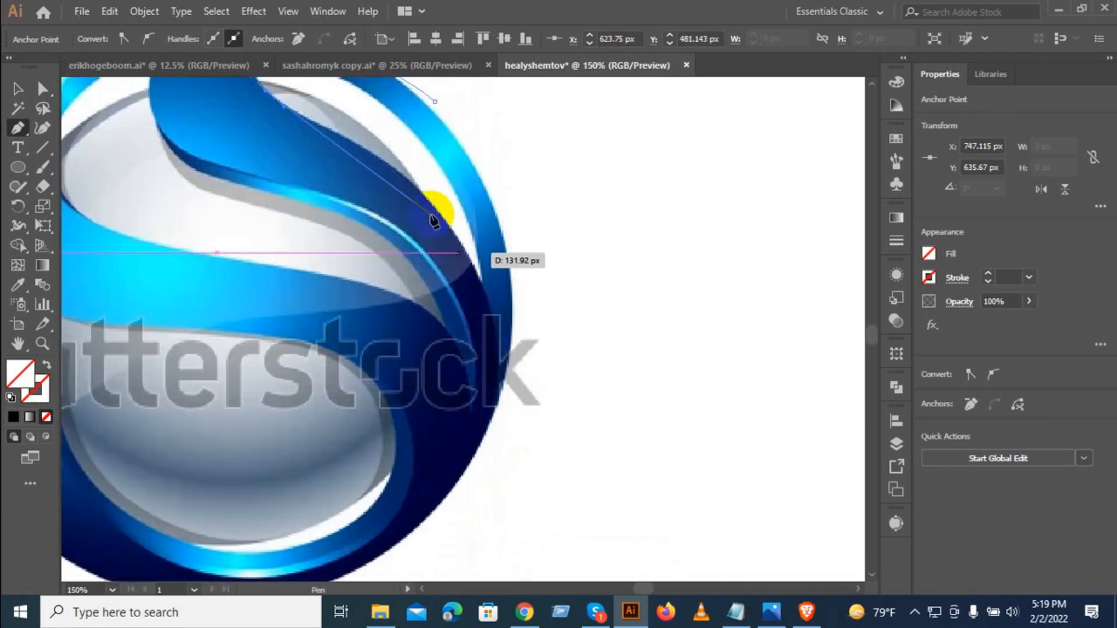
# Continue the rim path from the notch along the upper swoosh's right edge, down towards the dark tip.
pyautogui.scroll(1, 486, 297)
pyautogui.moveTo(388, 263); pyautogui.dragTo(442, 315)
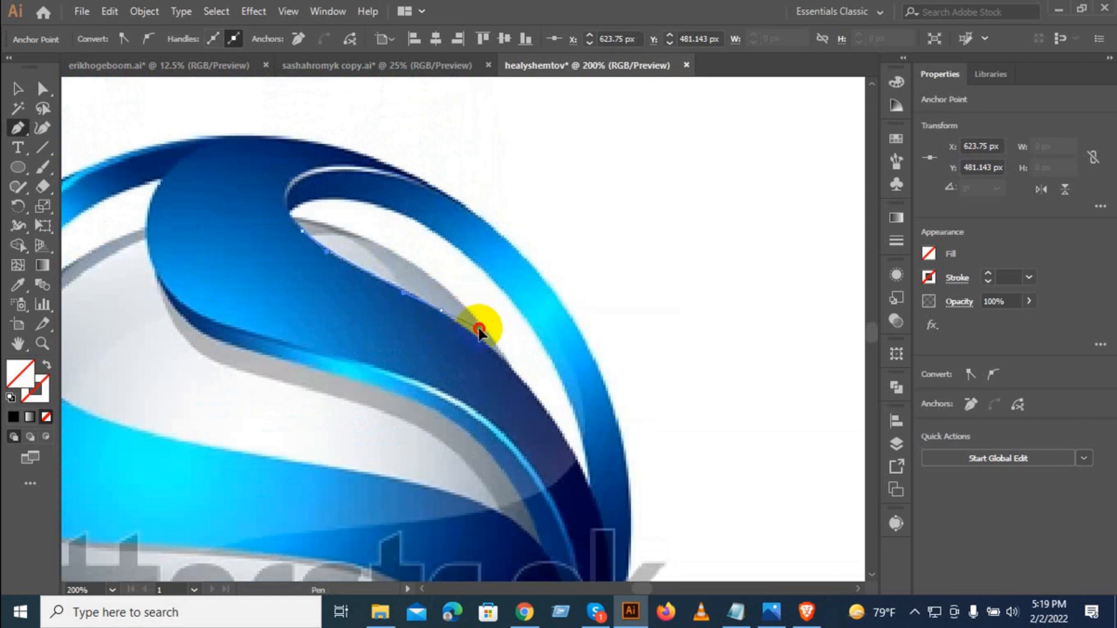
pyautogui.moveTo(500, 342); pyautogui.dragTo(522, 459)
pyautogui.scroll(-2, 558, 445)
# Trace the right ribbon's inner edge with an open path from its lower end, around the loop opening and into the upper swoosh.
pyautogui.moveTo(516, 575); pyautogui.dragTo(377, 142)
pyautogui.moveTo(321, 192); pyautogui.dragTo(420, 378)
pyautogui.hotkey('ctrl', '+')
pyautogui.moveTo(516, 267); pyautogui.dragTo(511, 364)
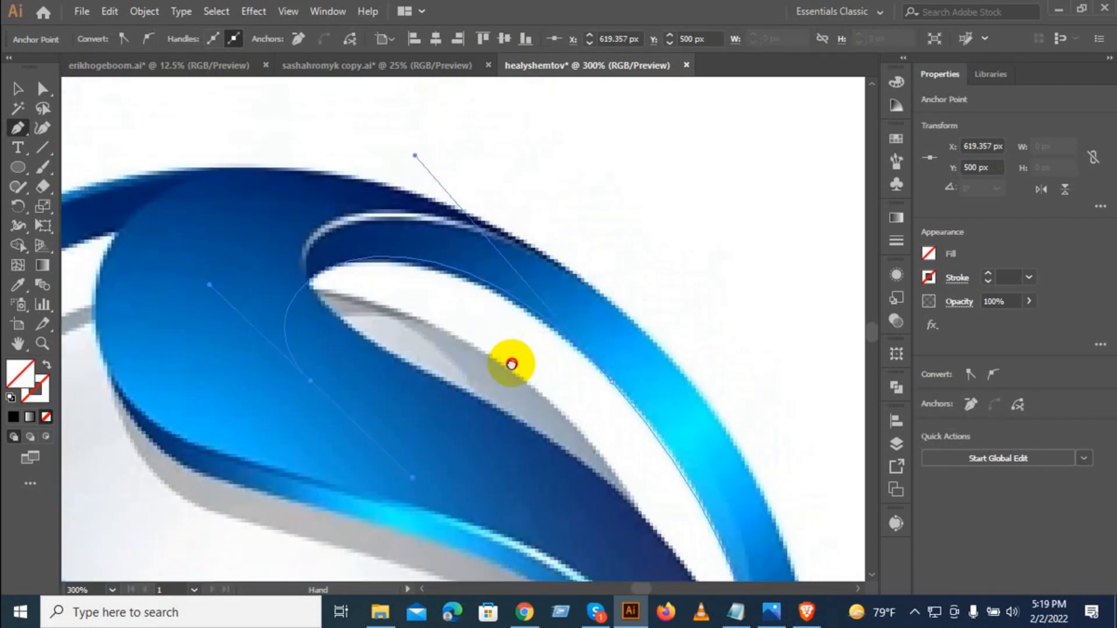
pyautogui.moveTo(416, 161)
pyautogui.mouseDown()
pyautogui.moveTo(424, 175)
pyautogui.moveTo(401, 166)
pyautogui.mouseUp()
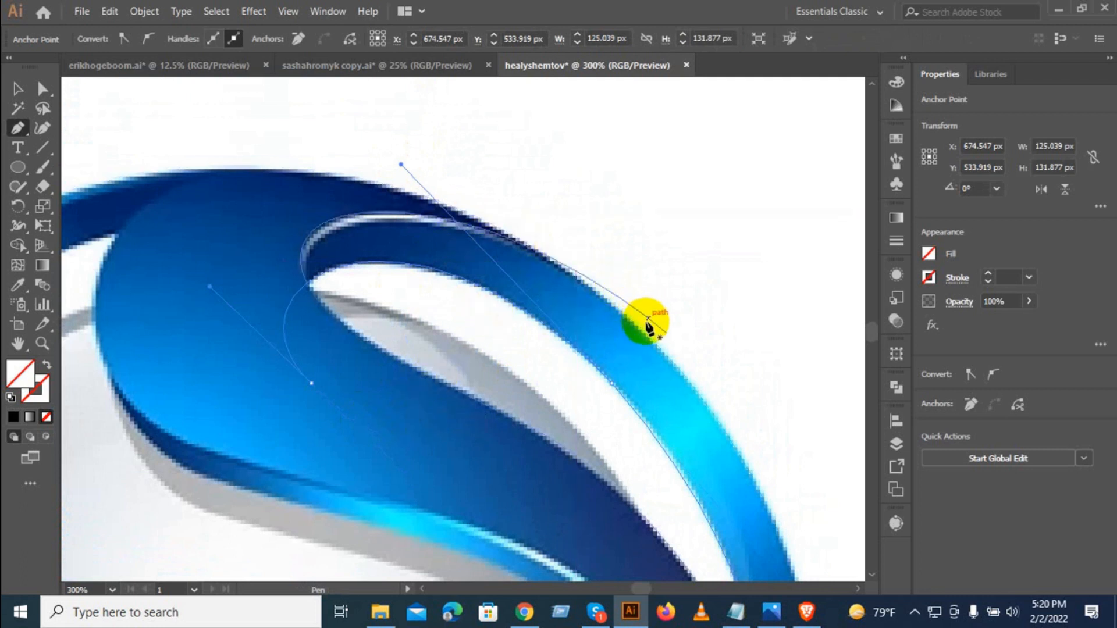
# Draw an open path from the right ribbon's outer edge along the inner side of the loop's light rim, ending inside the upper swoosh.
pyautogui.moveTo(645, 324); pyautogui.dragTo(373, 229)
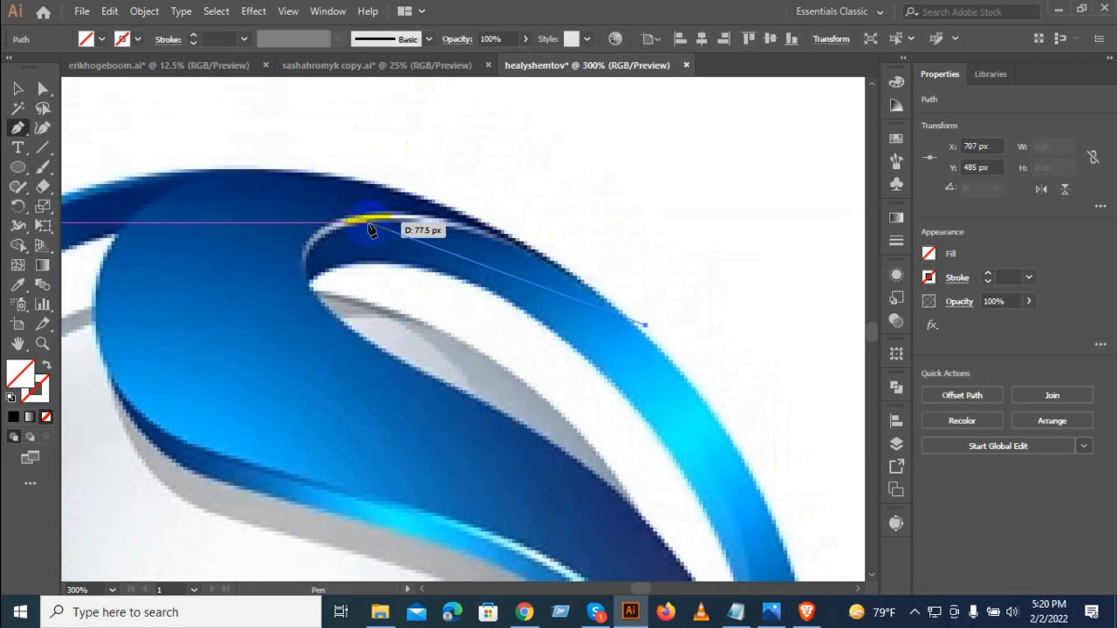
pyautogui.moveTo(223, 223); pyautogui.dragTo(199, 233)
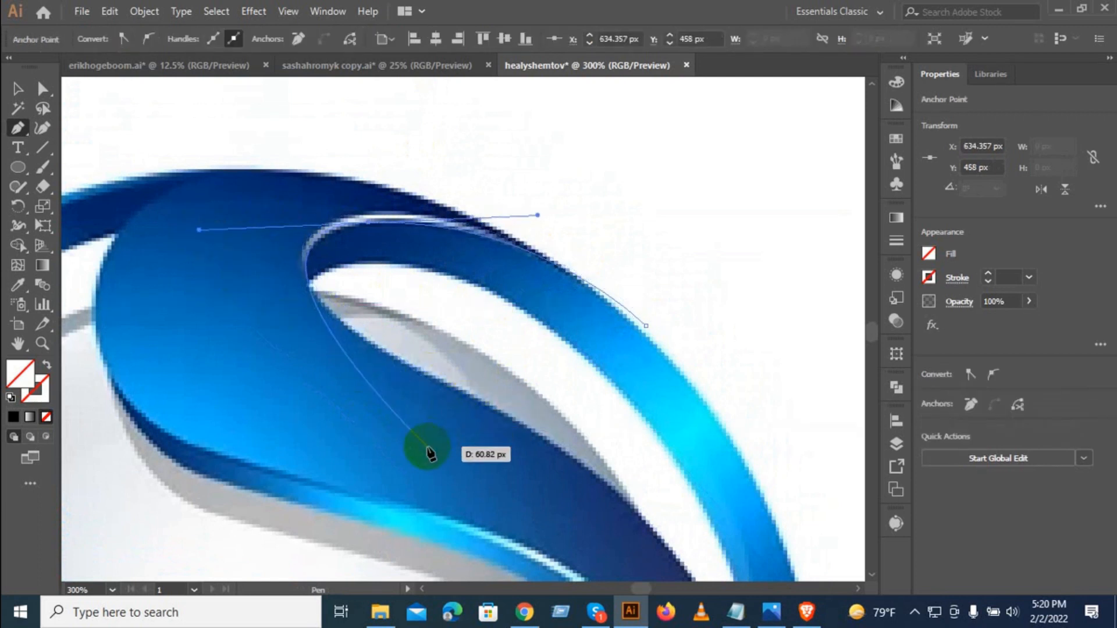
pyautogui.moveTo(412, 466); pyautogui.dragTo(321, 438)
pyautogui.click(17, 88)
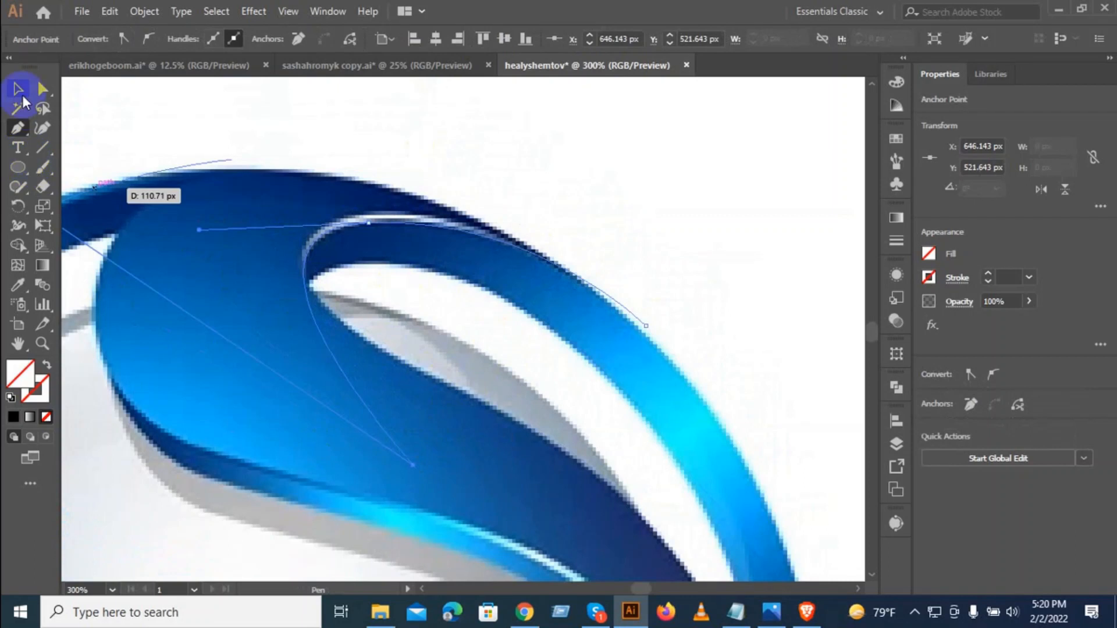
# Trace the outer edge of the grey shadow in the loop opening with an open path starting and ending inside the upper swoosh.
pyautogui.click(16, 129)
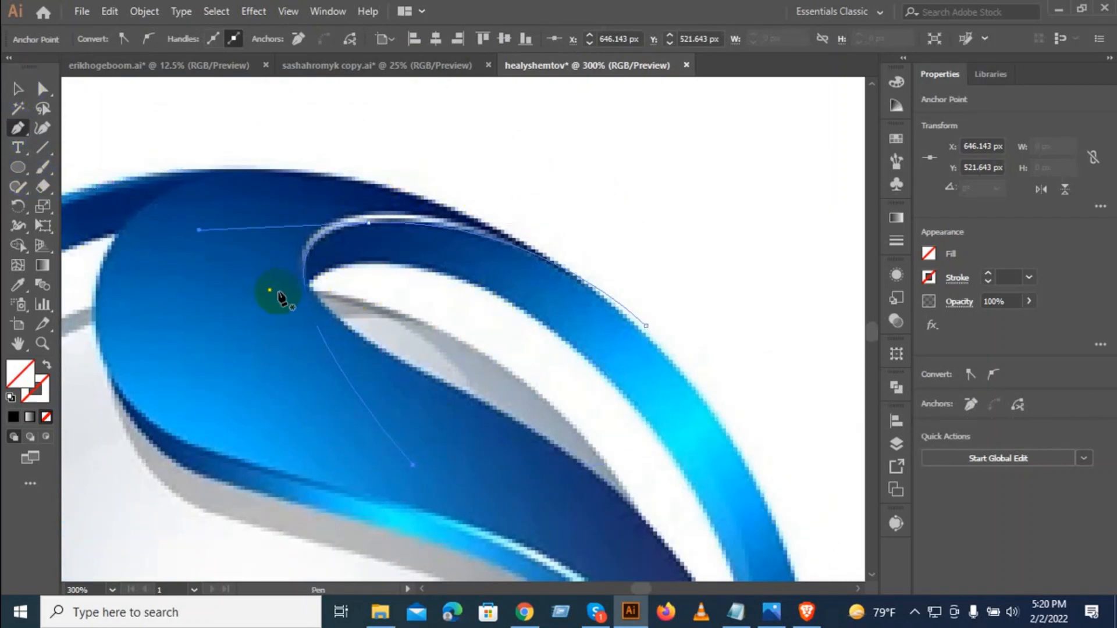
pyautogui.scroll(-2, 512, 373)
pyautogui.moveTo(532, 396); pyautogui.dragTo(447, 363)
pyautogui.moveTo(501, 442); pyautogui.dragTo(534, 567)
pyautogui.hotkey('ctrl', 'z')
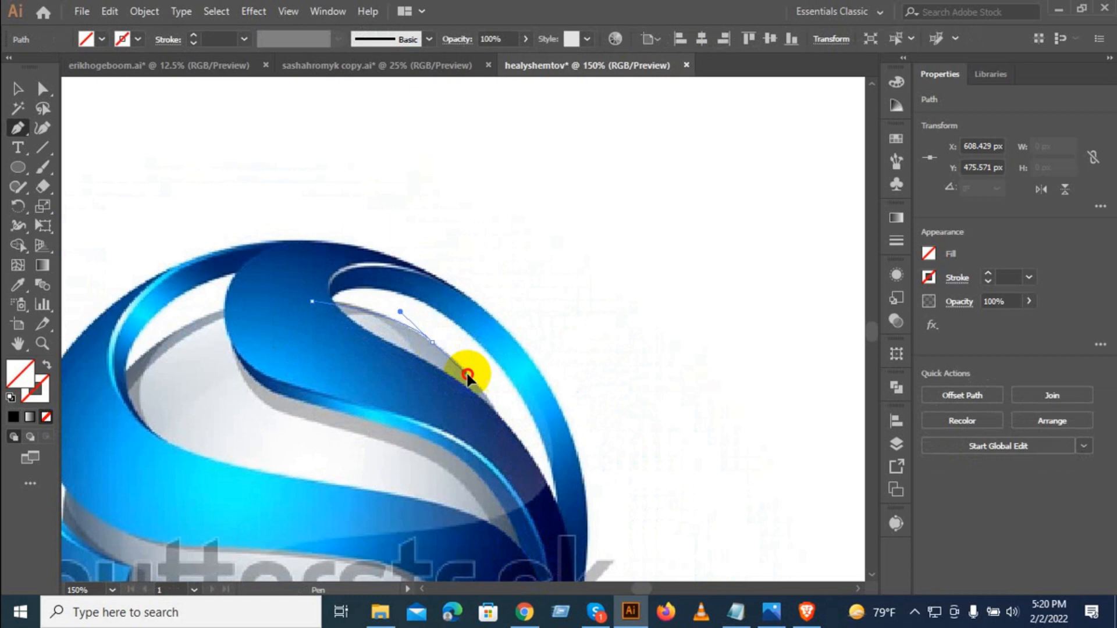
pyautogui.moveTo(490, 386); pyautogui.dragTo(490, 386)
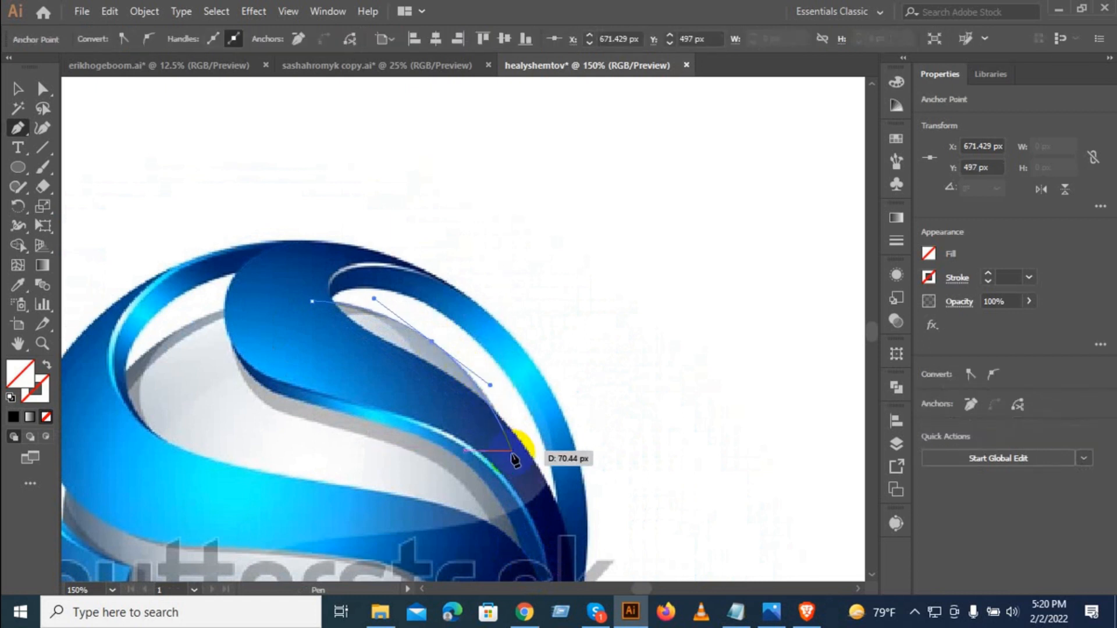
pyautogui.moveTo(535, 481); pyautogui.dragTo(61, 169)
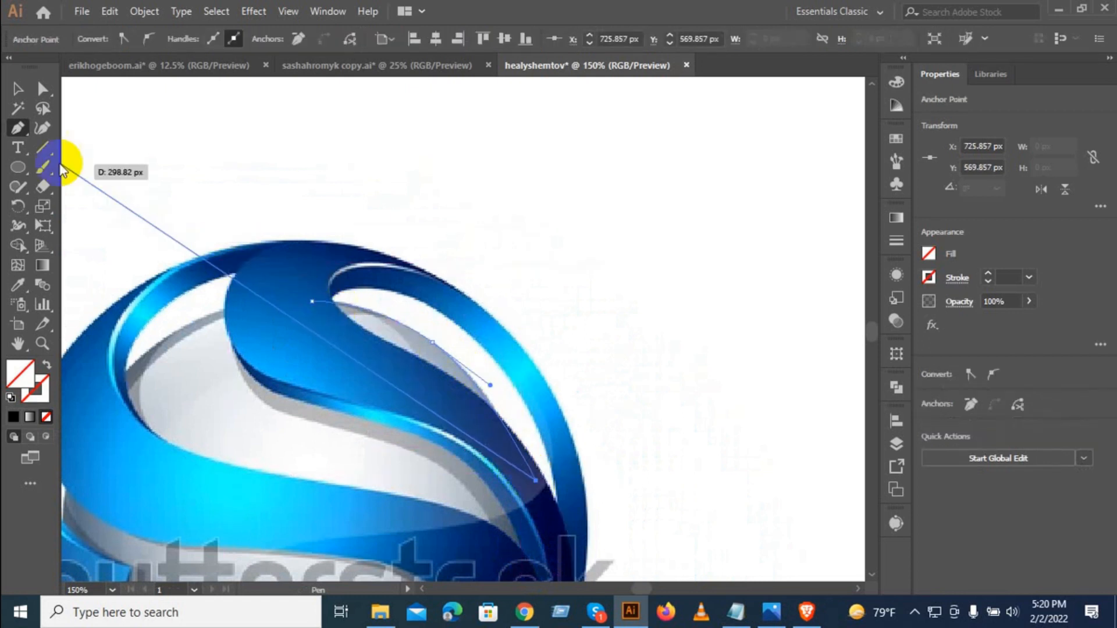
# Start an open path inside the upper swoosh along the boundary between the grey shadow and the lighter area in the loop opening.
pyautogui.moveTo(17, 130); pyautogui.dragTo(17, 130)
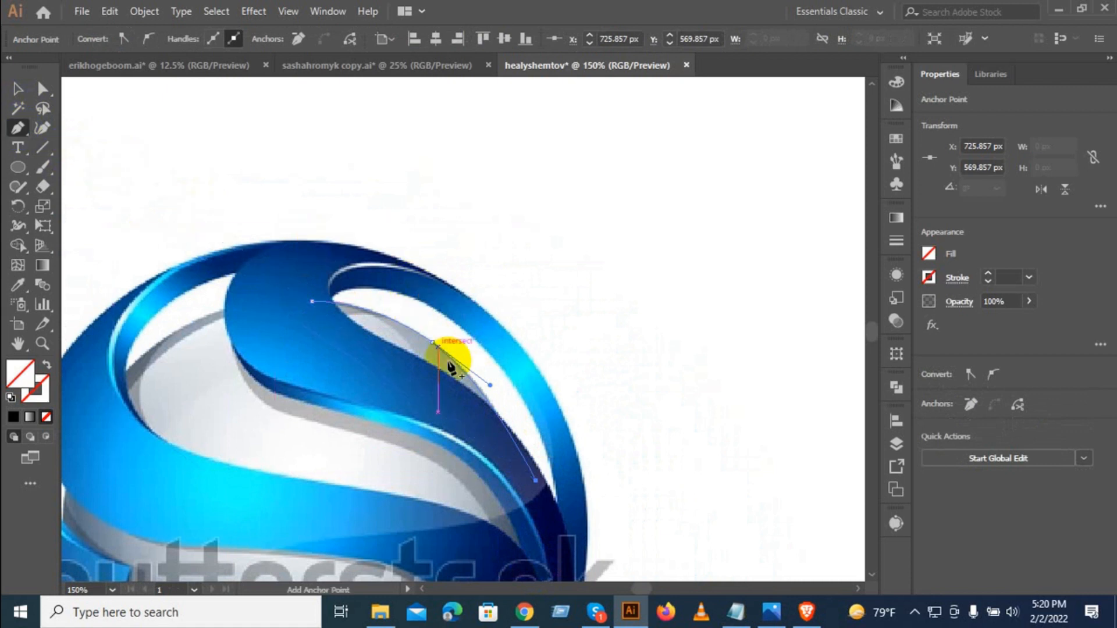
pyautogui.scroll(3, 378, 335)
pyautogui.moveTo(361, 331)
pyautogui.mouseDown()
pyautogui.moveTo(346, 360)
pyautogui.moveTo(320, 340)
pyautogui.moveTo(373, 335)
pyautogui.mouseUp()
pyautogui.click(372, 334)
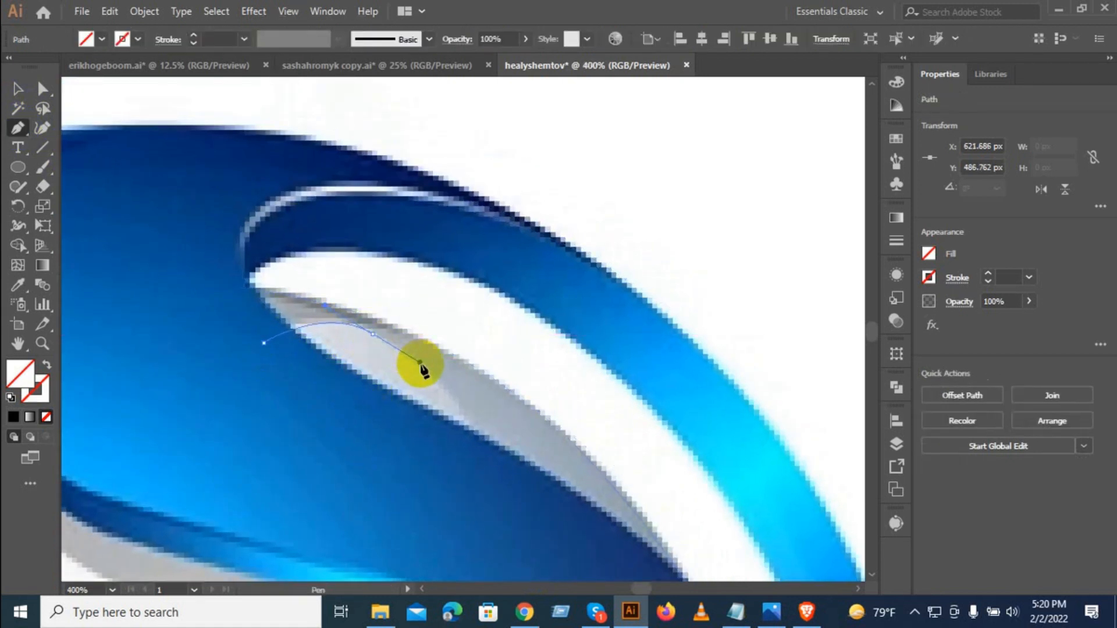
pyautogui.moveTo(420, 364); pyautogui.dragTo(420, 364)
pyautogui.moveTo(510, 497); pyautogui.dragTo(519, 525)
pyautogui.moveTo(542, 578); pyautogui.dragTo(542, 578)
pyautogui.hotkey('ctrl', 'z')
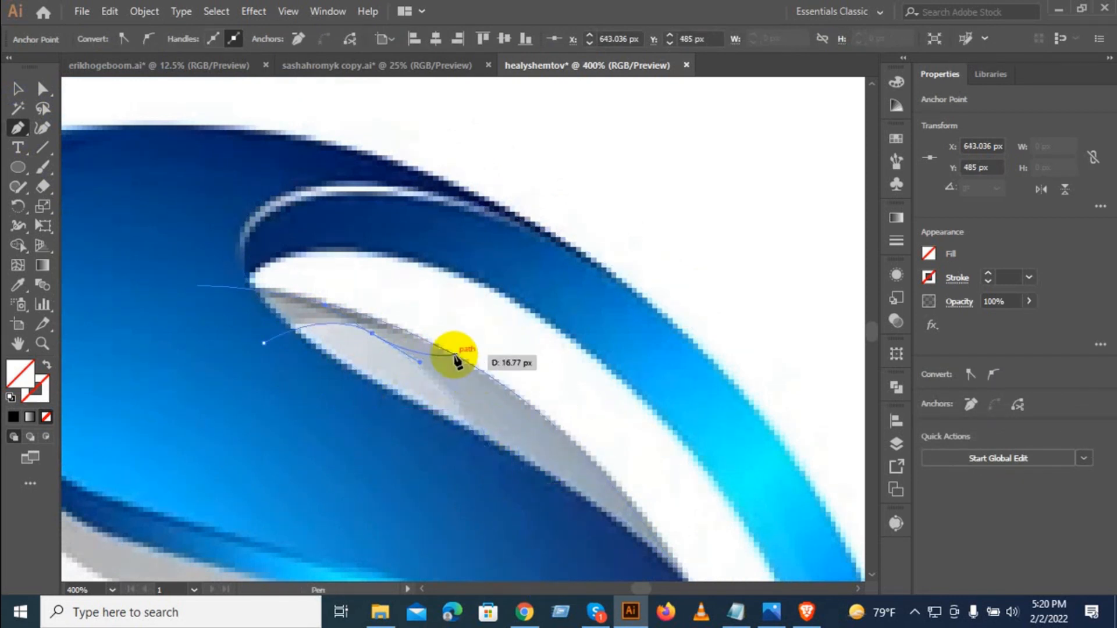
pyautogui.press('z')
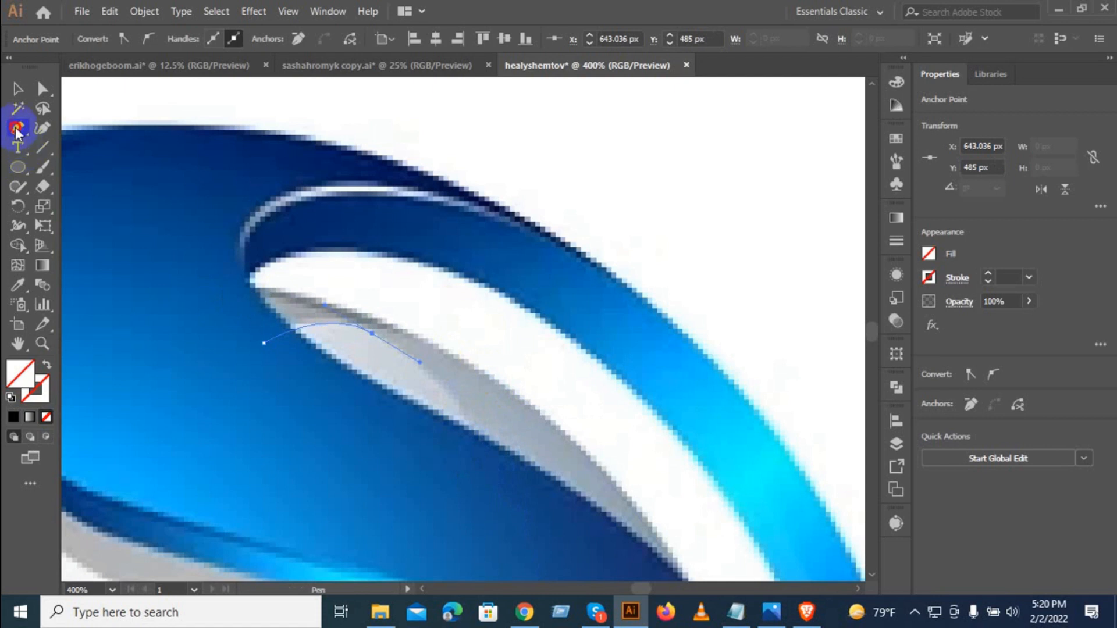
# Extend the inner shadow path from its last anchor across the loop opening, ending inside the upper swoosh.
pyautogui.click(17, 129)
pyautogui.moveTo(375, 335); pyautogui.dragTo(430, 359)
pyautogui.moveTo(478, 480); pyautogui.dragTo(524, 511)
pyautogui.click(543, 554)
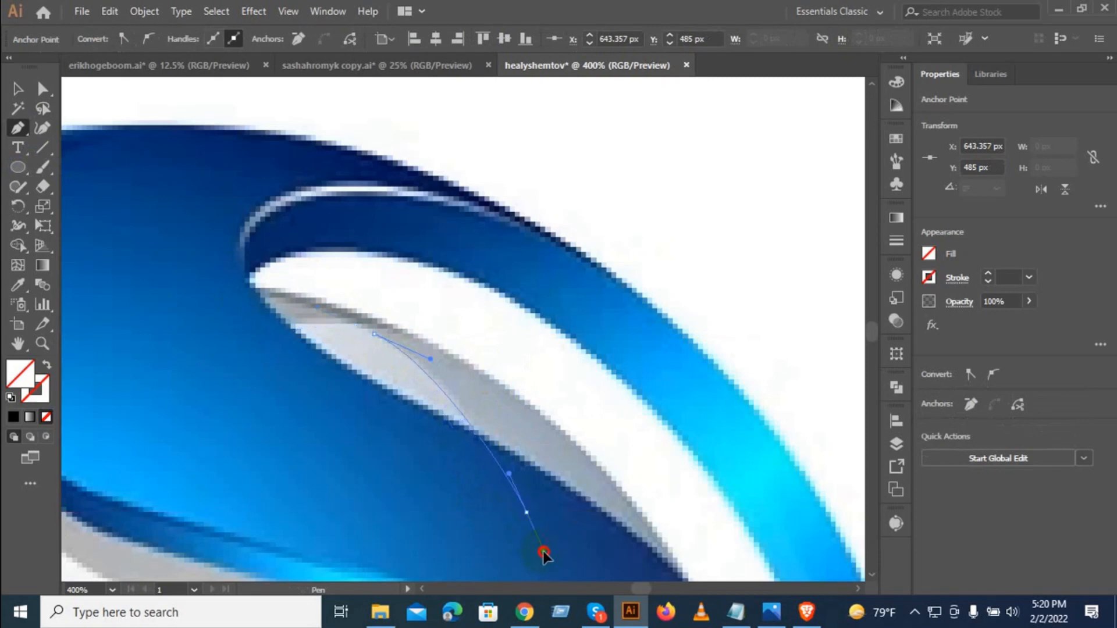
# Trace the inner edge of the grey shadow band in the left opening, from the upper swoosh into the left ribbon.
pyautogui.moveTo(454, 463); pyautogui.dragTo(379, 394)
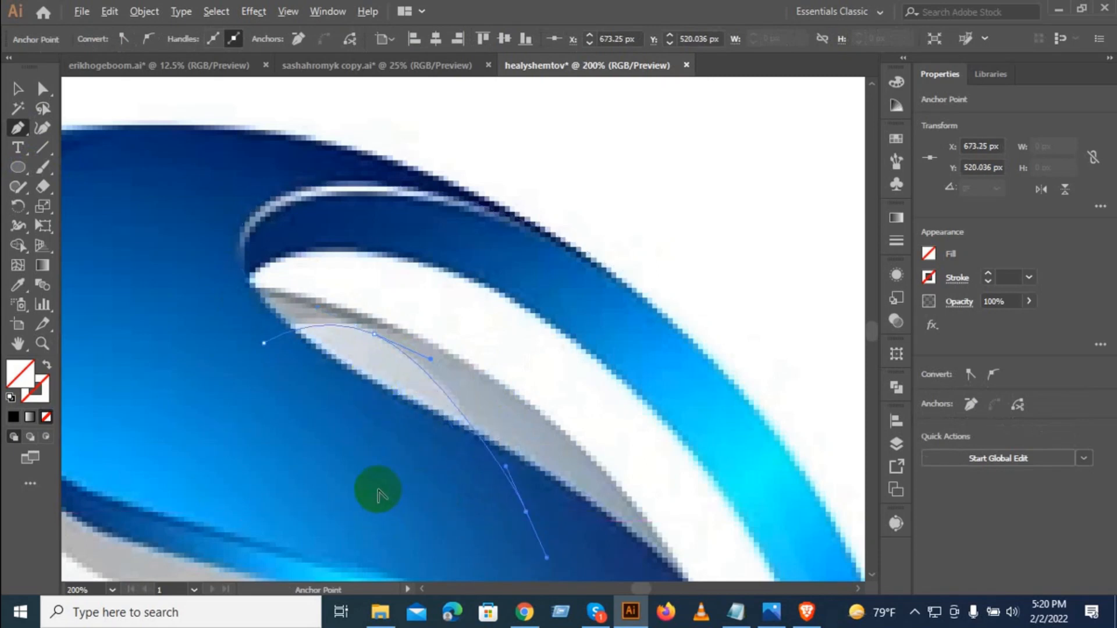
pyautogui.hotkey('ctrl', '-')
pyautogui.moveTo(459, 345); pyautogui.dragTo(461, 336)
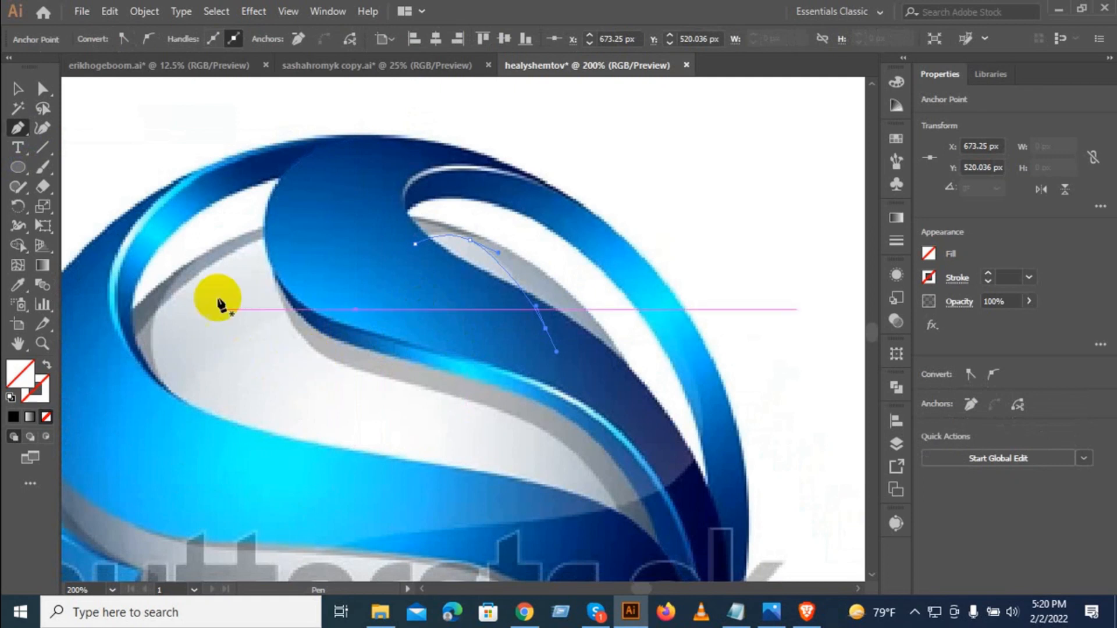
pyautogui.moveTo(288, 225); pyautogui.dragTo(200, 440)
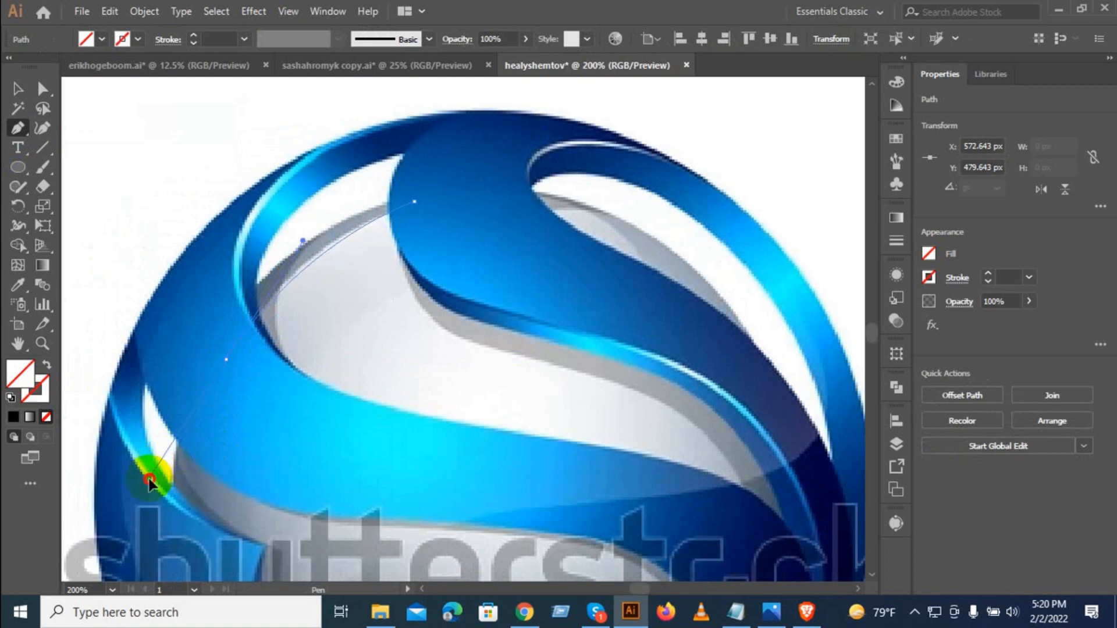
pyautogui.moveTo(142, 493); pyautogui.dragTo(143, 488)
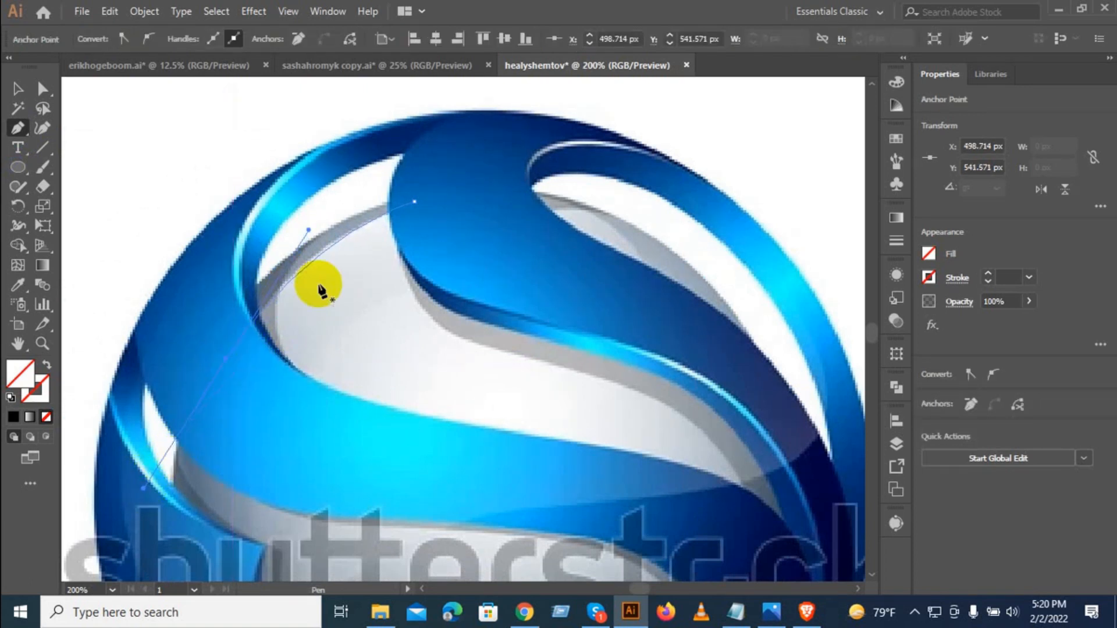
# Draw a second open path along the outer edge of the left opening's grey shadow band, from the upper swoosh into the ribbon.
pyautogui.click(403, 200)
pyautogui.moveTo(405, 200); pyautogui.dragTo(208, 345)
pyautogui.moveTo(146, 450); pyautogui.dragTo(89, 399)
pyautogui.scroll(2, 317, 240)
pyautogui.moveTo(90, 477); pyautogui.dragTo(107, 501)
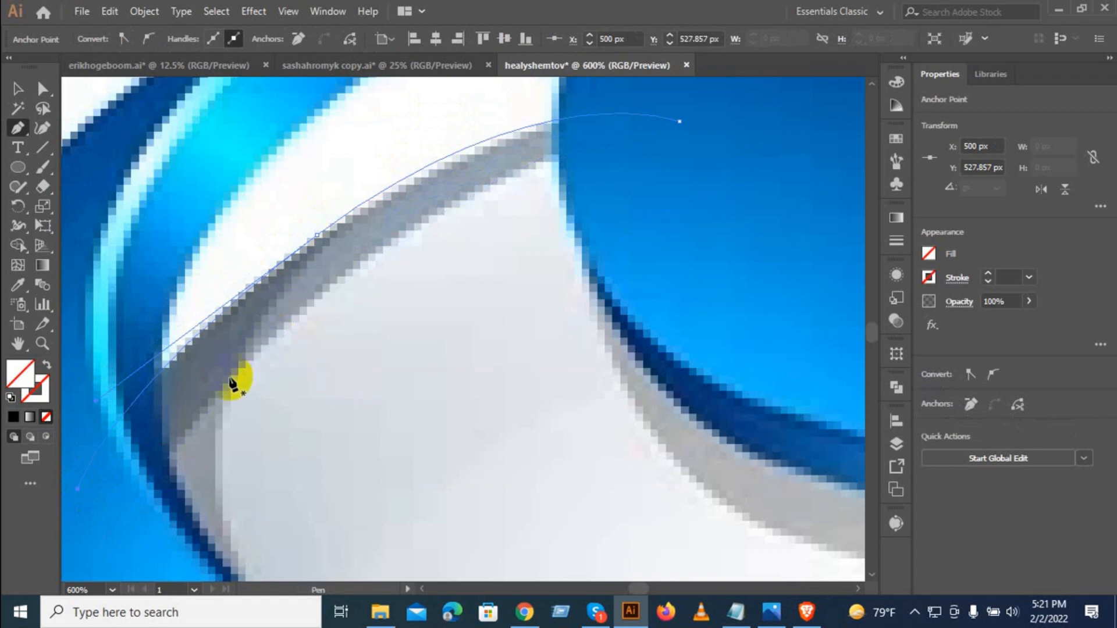
# Trace the curved inner edge of the left ribbon's shadow with an open path from the white gap down into the bright blue swoosh.
pyautogui.hotkey('ctrl', '-')
pyautogui.hotkey('ctrl', '-')
pyautogui.moveTo(320, 275); pyautogui.dragTo(271, 435)
pyautogui.keyDown('ctrl'); pyautogui.click(331, 336); pyautogui.keyUp('ctrl')
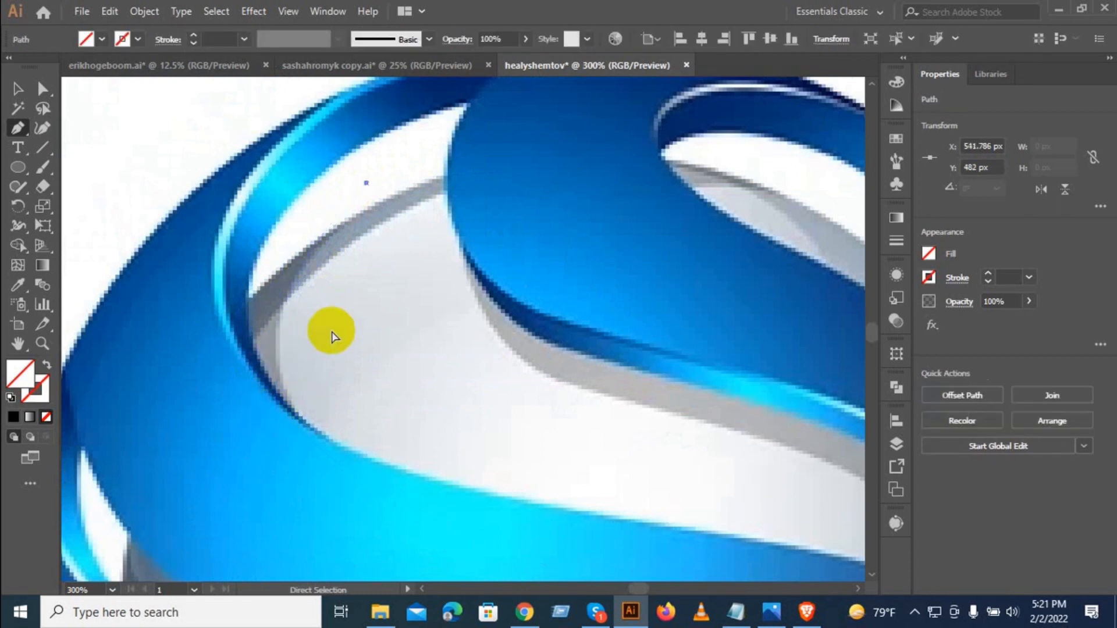
pyautogui.moveTo(402, 169); pyautogui.dragTo(322, 476)
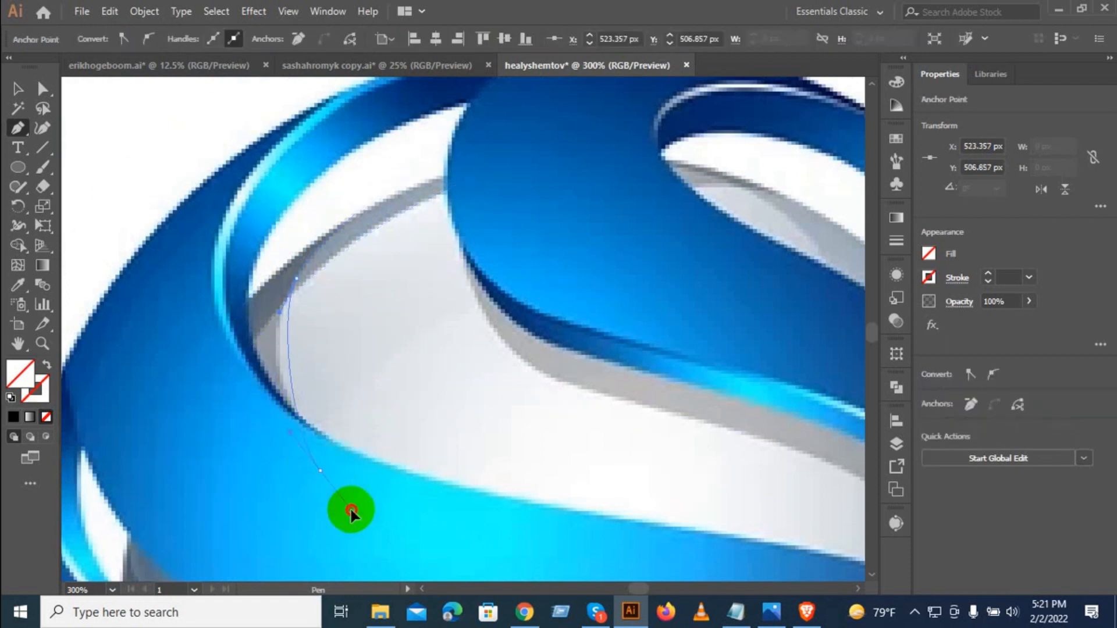
pyautogui.moveTo(378, 569); pyautogui.dragTo(379, 568)
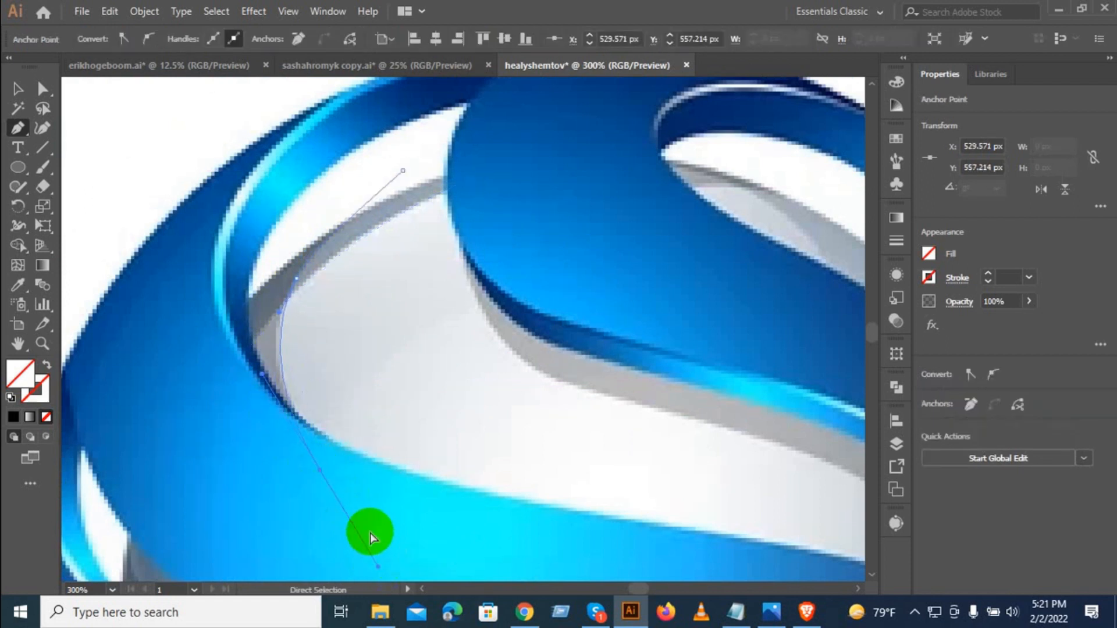
pyautogui.hotkey('ctrl', 'z')
pyautogui.moveTo(282, 336)
pyautogui.mouseDown()
pyautogui.moveTo(276, 426)
pyautogui.moveTo(278, 411)
pyautogui.moveTo(329, 507)
pyautogui.moveTo(163, 319)
pyautogui.moveTo(195, 374)
pyautogui.moveTo(234, 371)
pyautogui.moveTo(281, 331)
pyautogui.mouseUp()
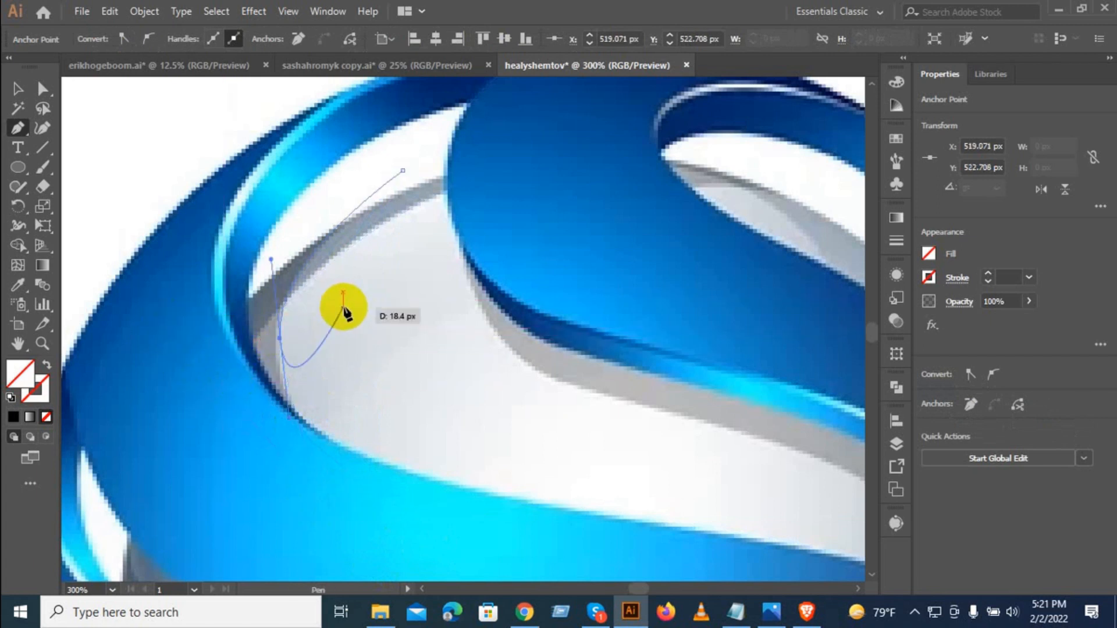
pyautogui.moveTo(280, 399); pyautogui.dragTo(330, 442)
pyautogui.scroll(-1, 329, 464)
pyautogui.scroll(-2, 330, 460)
pyautogui.moveTo(379, 486); pyautogui.dragTo(426, 582)
pyautogui.scroll(-10, 436, 578)
pyautogui.scroll(-2, 428, 288)
pyautogui.scroll(3, 431, 290)
pyautogui.scroll(2, 440, 374)
pyautogui.moveTo(445, 384); pyautogui.dragTo(501, 545)
pyautogui.scroll(2, 430, 378)
pyautogui.hotkey('ctrl', 'z')
pyautogui.click(374, 402)
pyautogui.hotkey('ctrl', 'z')
# Draw the curved shadow edge across the left opening, from the upper swoosh down into the bright blue swoosh.
pyautogui.moveTo(399, 215)
pyautogui.mouseDown()
pyautogui.moveTo(399, 257)
pyautogui.moveTo(406, 229)
pyautogui.mouseUp()
pyautogui.moveTo(435, 177); pyautogui.dragTo(414, 436)
pyautogui.moveTo(592, 564); pyautogui.dragTo(473, 537)
# Trace the inner edge of the upper-left ribbon with a path from the globe's top rim down into the bright blue swoosh.
pyautogui.hotkey('ctrl', '-')
pyautogui.press('z')
pyautogui.moveTo(336, 286); pyautogui.dragTo(439, 488)
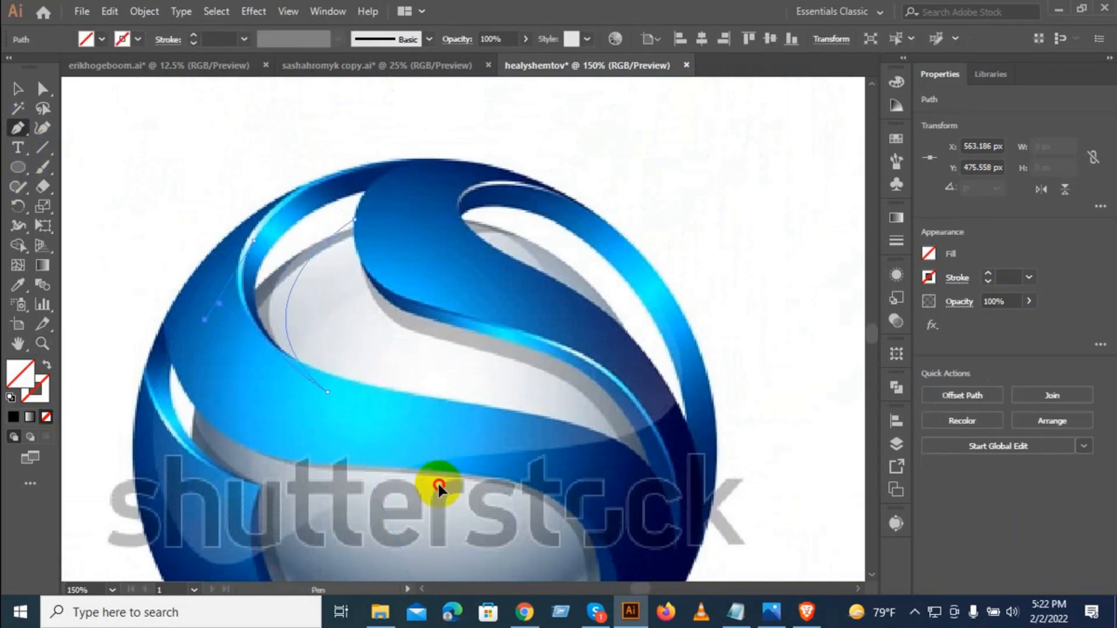
pyautogui.click(469, 494)
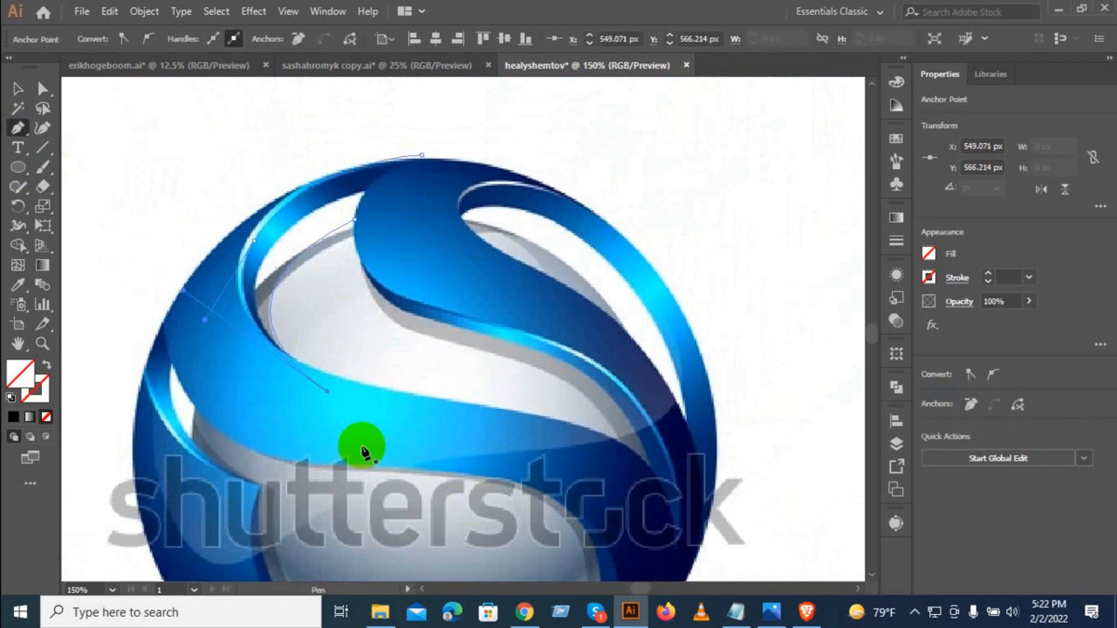
# Start a path outside the globe's left rim and trace the bright blue swoosh's lower edge to the dark lower-right area.
pyautogui.hscroll(-3, 207, 404)
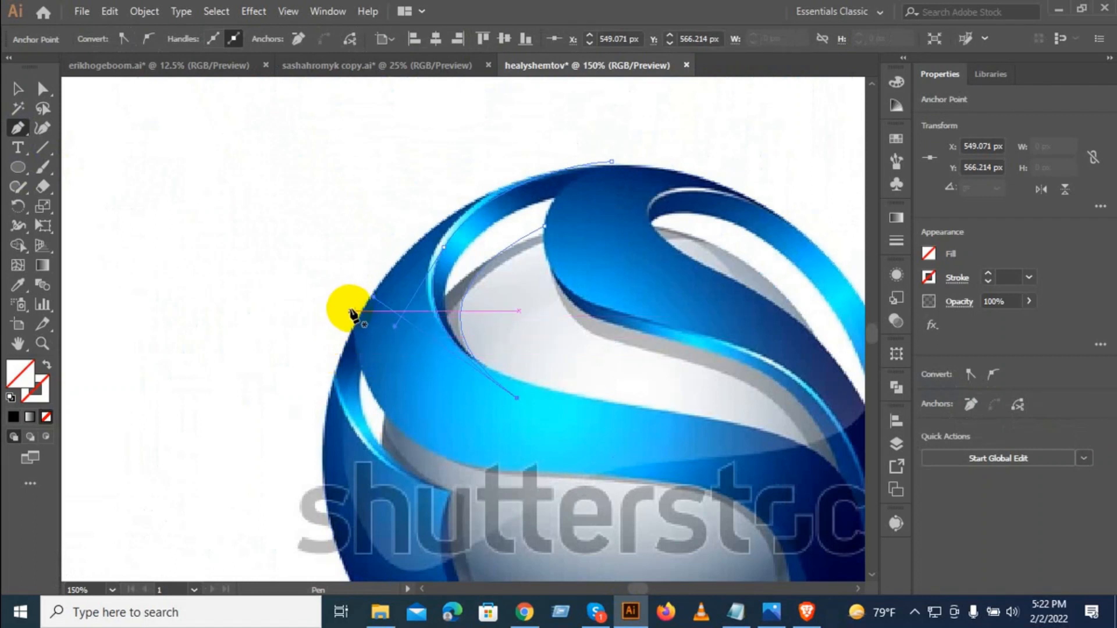
pyautogui.moveTo(356, 297); pyautogui.dragTo(410, 442)
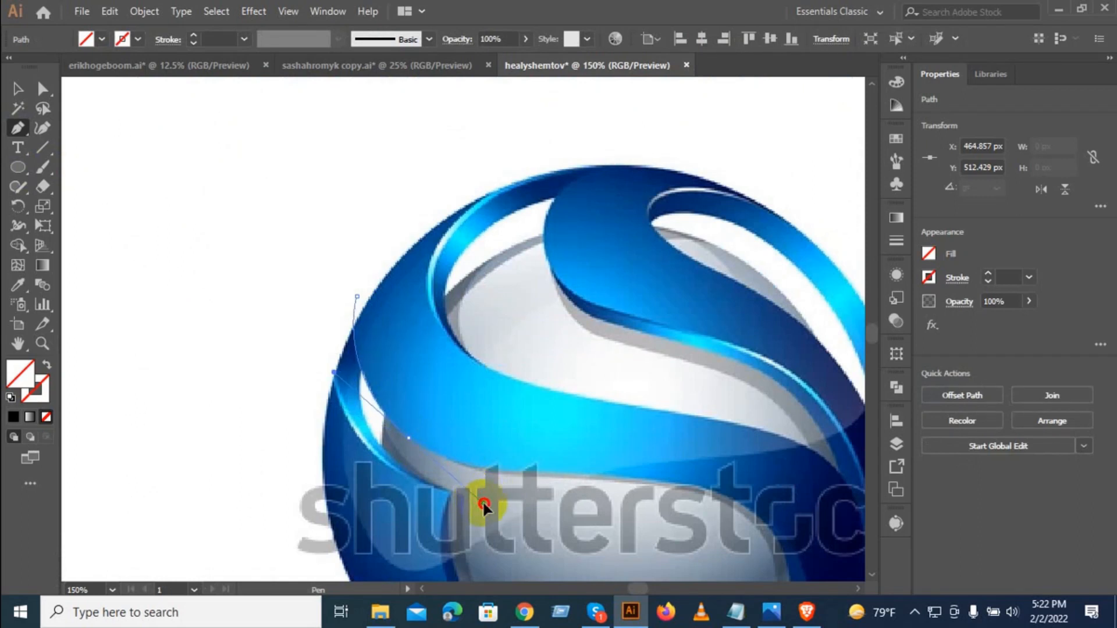
pyautogui.scroll(-2, 499, 499)
pyautogui.hscroll(4, 499, 465)
pyautogui.moveTo(460, 387)
pyautogui.mouseDown()
pyautogui.moveTo(366, 324)
pyautogui.moveTo(457, 384)
pyautogui.moveTo(471, 378)
pyautogui.mouseUp()
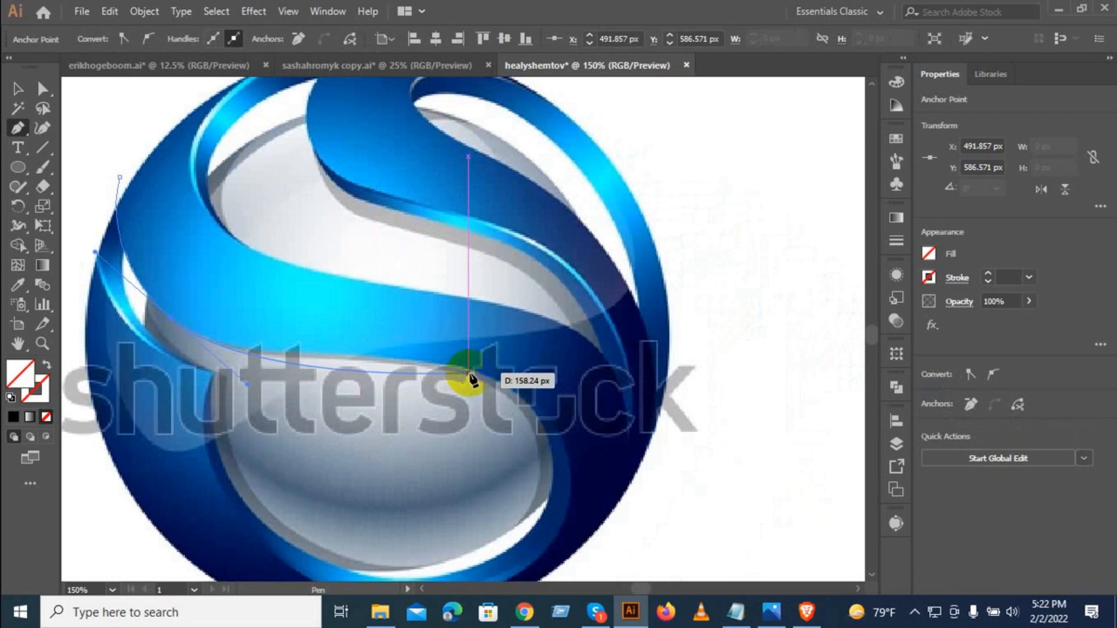
pyautogui.moveTo(560, 404); pyautogui.dragTo(559, 403)
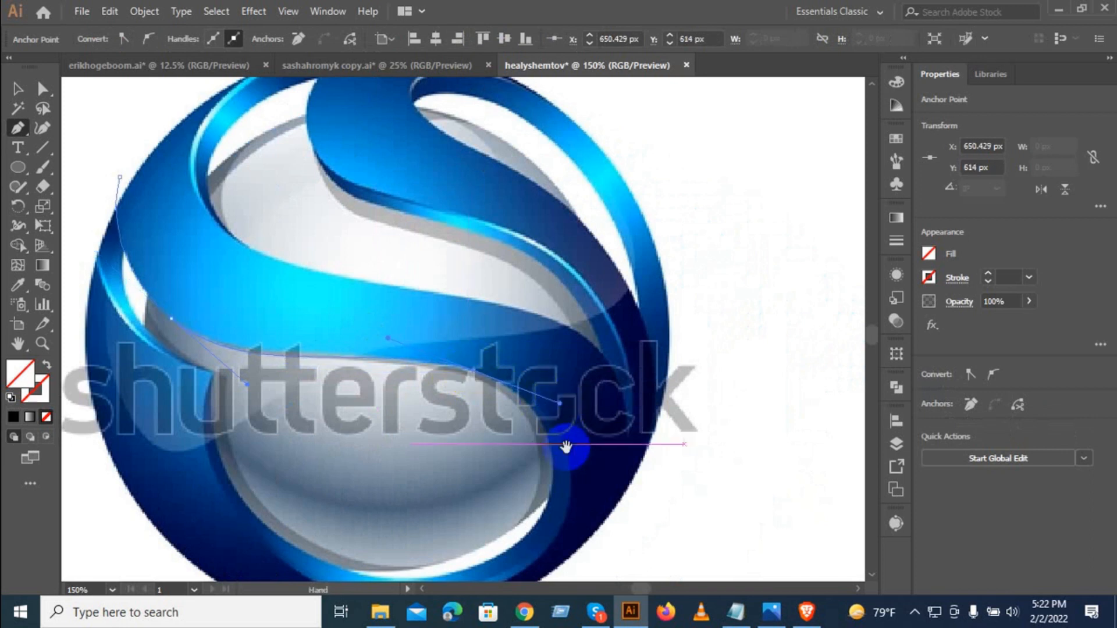
# Continue the path around the outer edge of the lower opening's ring and up to the lower-left ribbon's tip, making a corner there.
pyautogui.moveTo(570, 449); pyautogui.dragTo(542, 328)
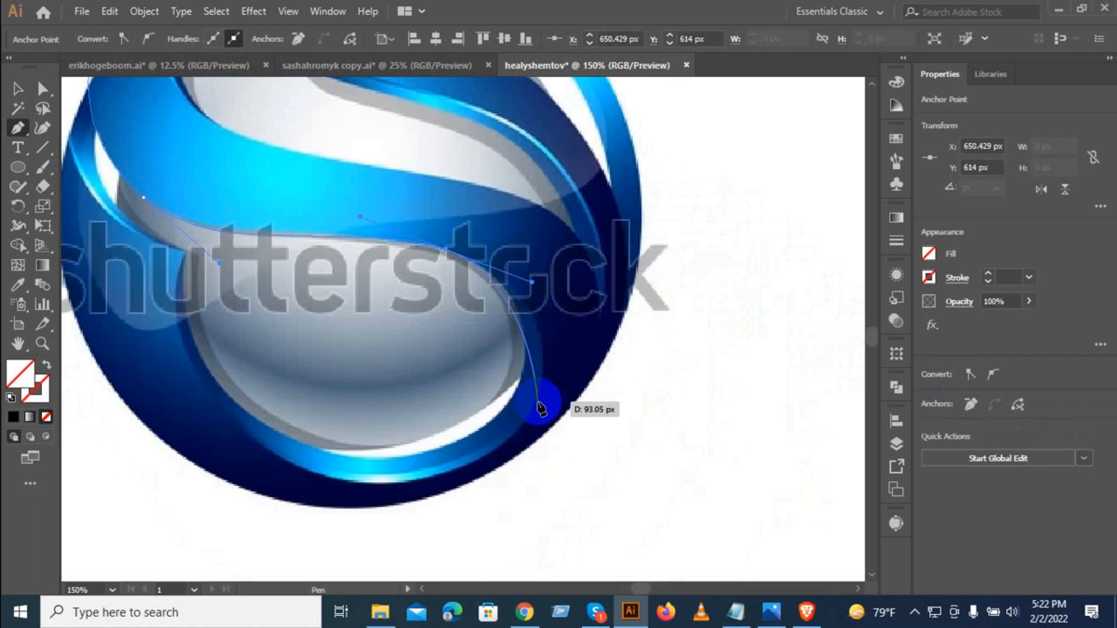
pyautogui.moveTo(540, 407); pyautogui.dragTo(513, 468)
pyautogui.moveTo(415, 474); pyautogui.dragTo(231, 445)
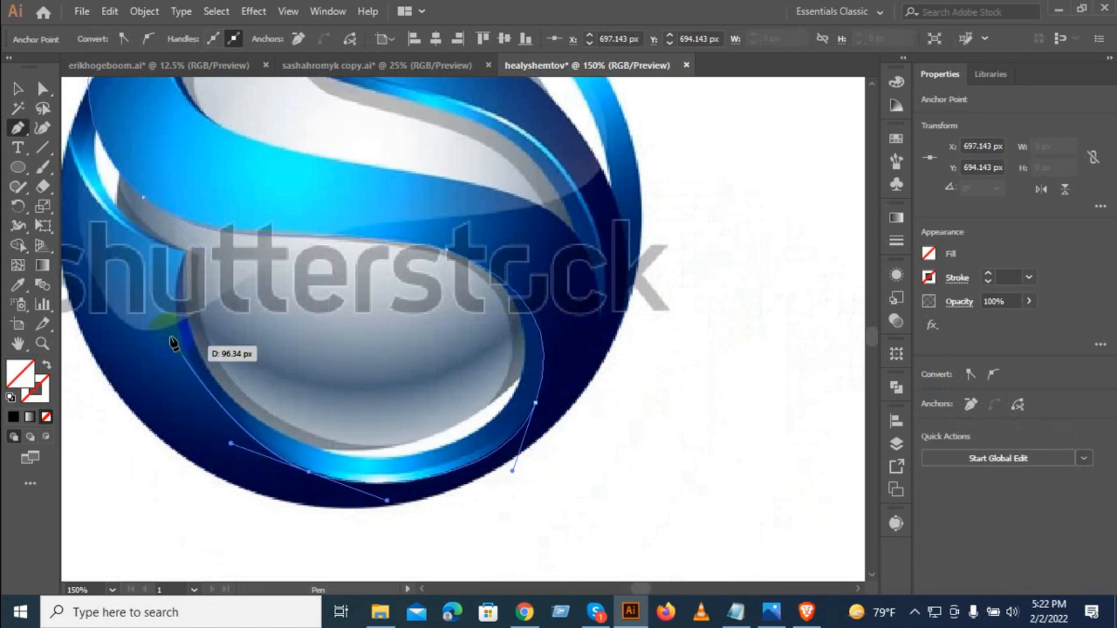
pyautogui.moveTo(173, 285); pyautogui.dragTo(330, 208)
pyautogui.click(293, 301)
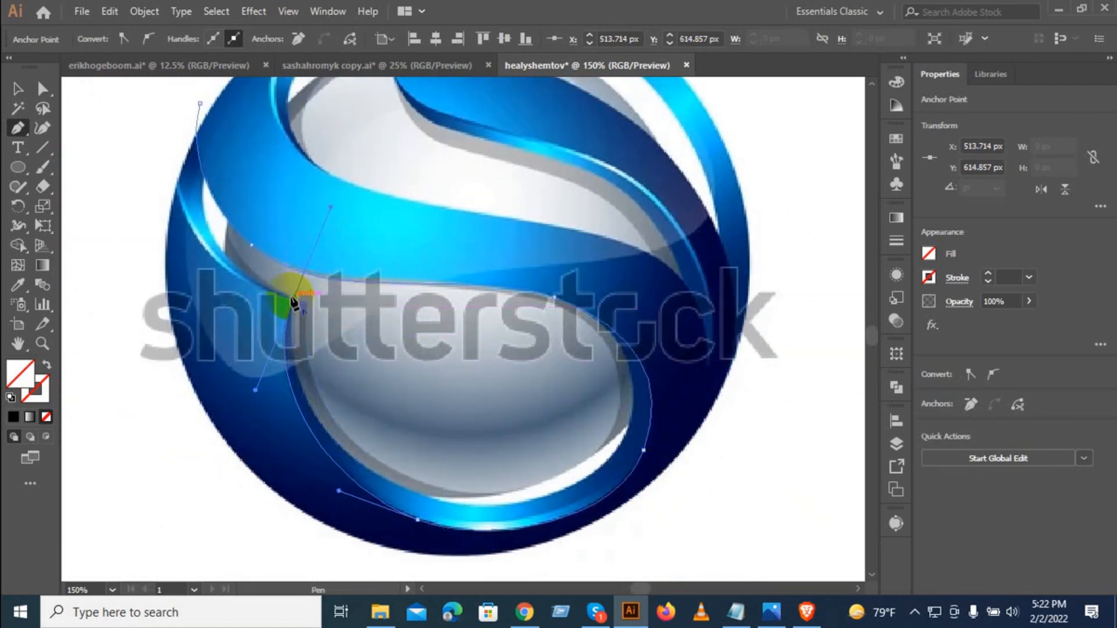
# Extend the path from the lower-left ribbon's tip along its bright edge, ending outside the globe's left rim.
pyautogui.hotkey('ctrl', '+')
pyautogui.hotkey('ctrl', '+')
pyautogui.moveTo(298, 307); pyautogui.dragTo(351, 174)
pyautogui.hotkey('ctrl', '-')
pyautogui.scroll(2, 179, 232)
pyautogui.scroll(2, 174, 90)
pyautogui.scroll(3, 175, 90)
pyautogui.hotkey('ctrl', '-')
pyautogui.hotkey('ctrl', '+')
pyautogui.scroll(-1, 260, 257)
pyautogui.scroll(3, 351, 85)
pyautogui.click(346, 361)
pyautogui.scroll(-3, 359, 367)
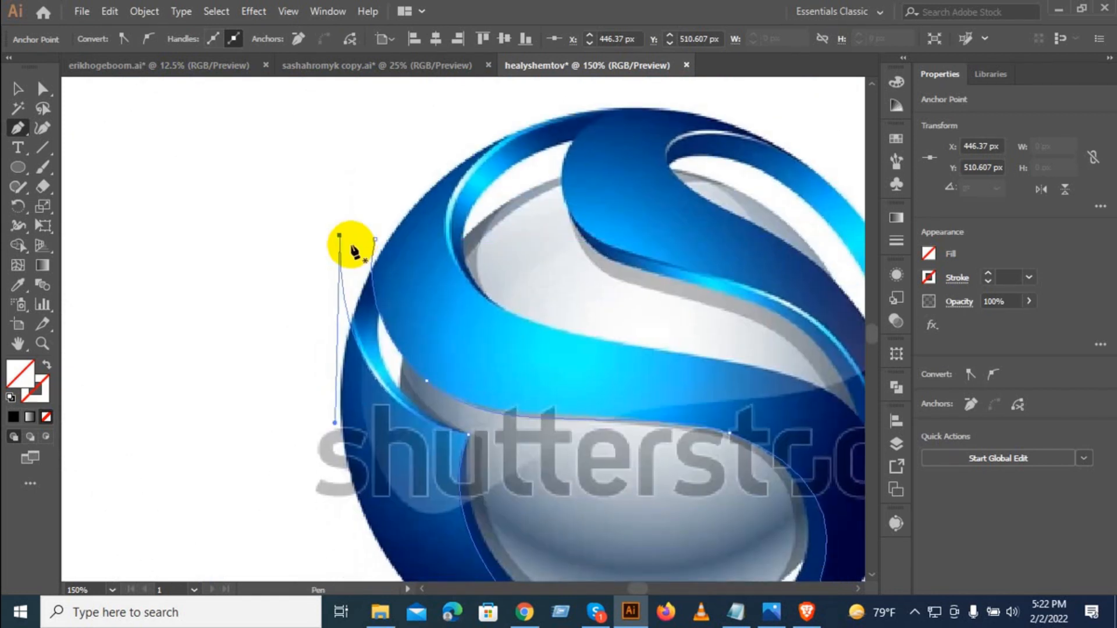
# Trace the bright edge of the lower-left ribbon with an open path from outside the left rim to the ribbon's tip, and deselect it.
pyautogui.moveTo(432, 433); pyautogui.dragTo(612, 475)
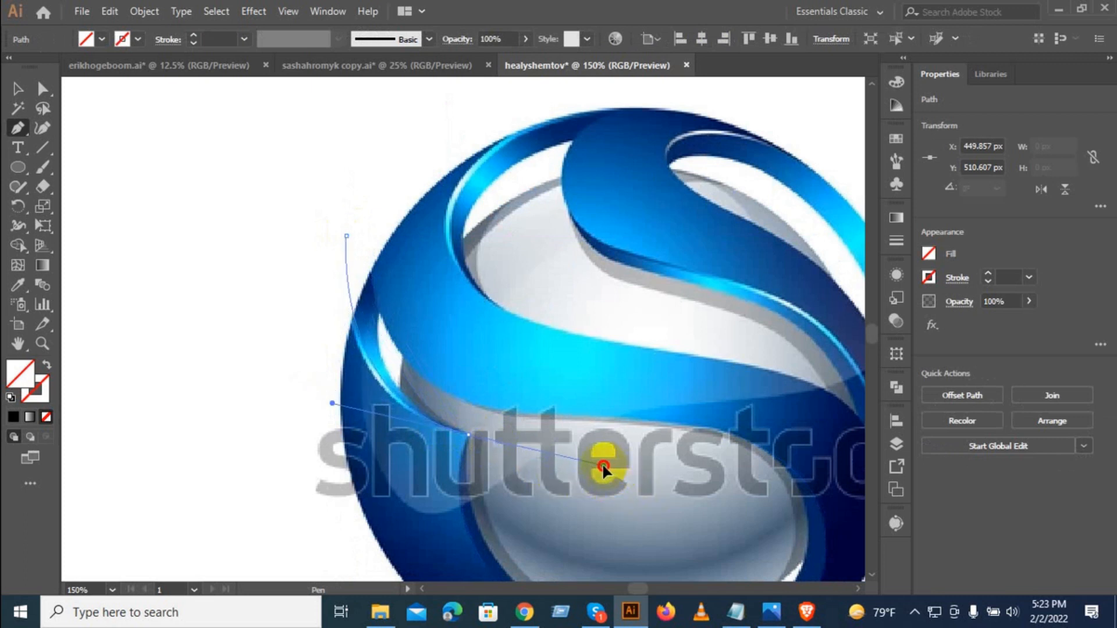
pyautogui.moveTo(603, 470); pyautogui.dragTo(603, 470)
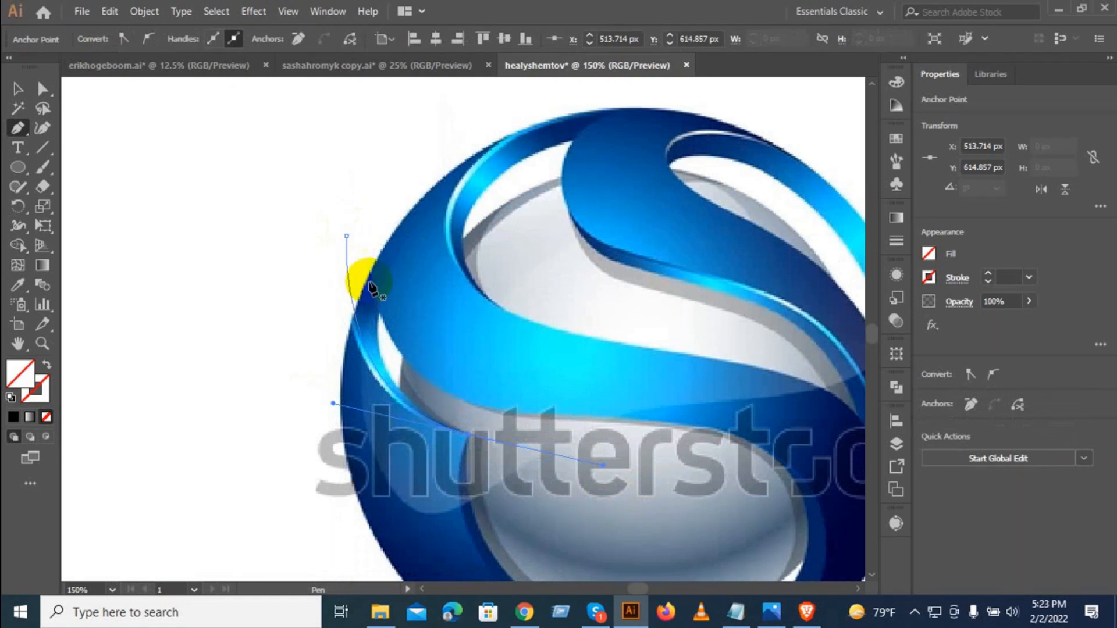
pyautogui.moveTo(375, 241); pyautogui.dragTo(381, 292)
pyautogui.scroll(1, 377, 352)
pyautogui.moveTo(377, 356); pyautogui.dragTo(387, 186)
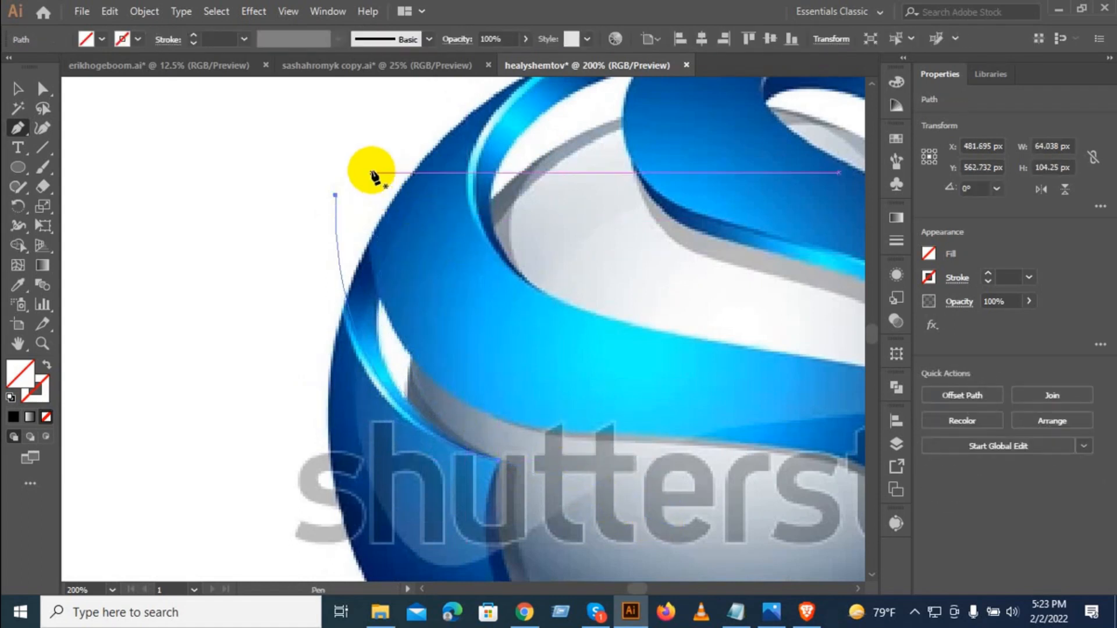
pyautogui.click(18, 89)
pyautogui.click(17, 127)
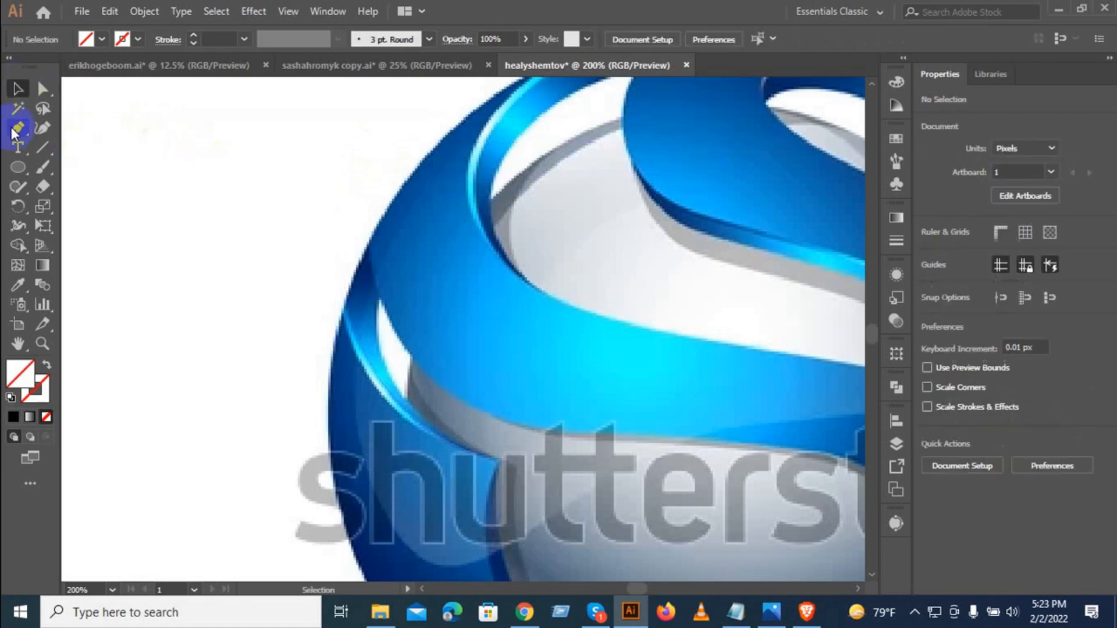
# Try to trace the lower-left ribbon's inner edge from outside the globe's rim down past the white gap.
pyautogui.moveTo(391, 162); pyautogui.dragTo(549, 475)
pyautogui.scroll(2, 466, 455)
pyautogui.click(498, 469)
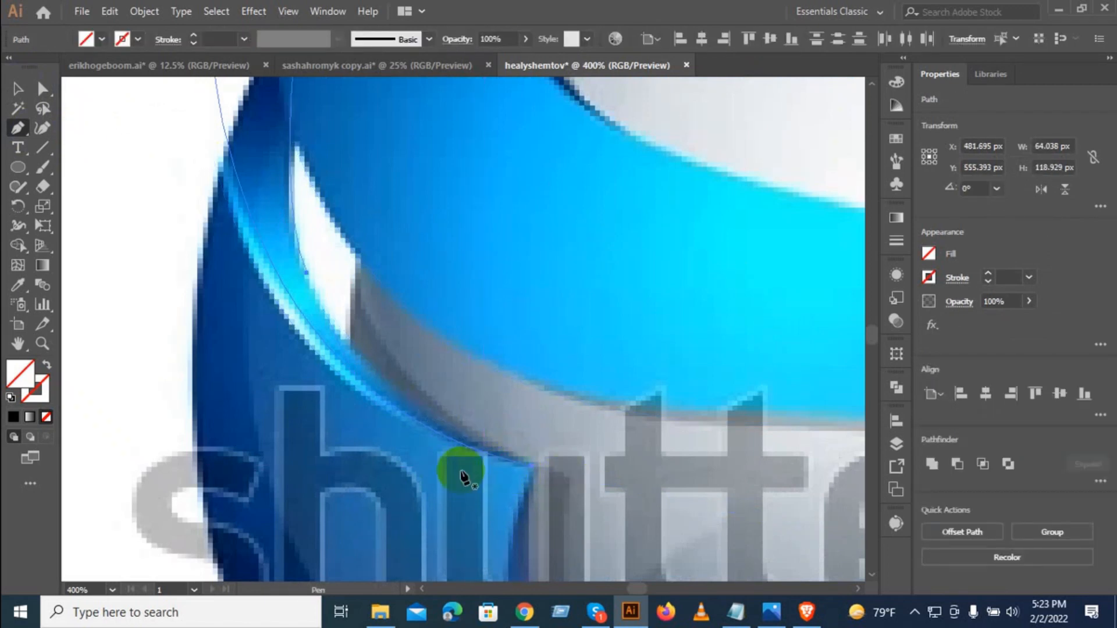
pyautogui.click(15, 91)
pyautogui.press('z')
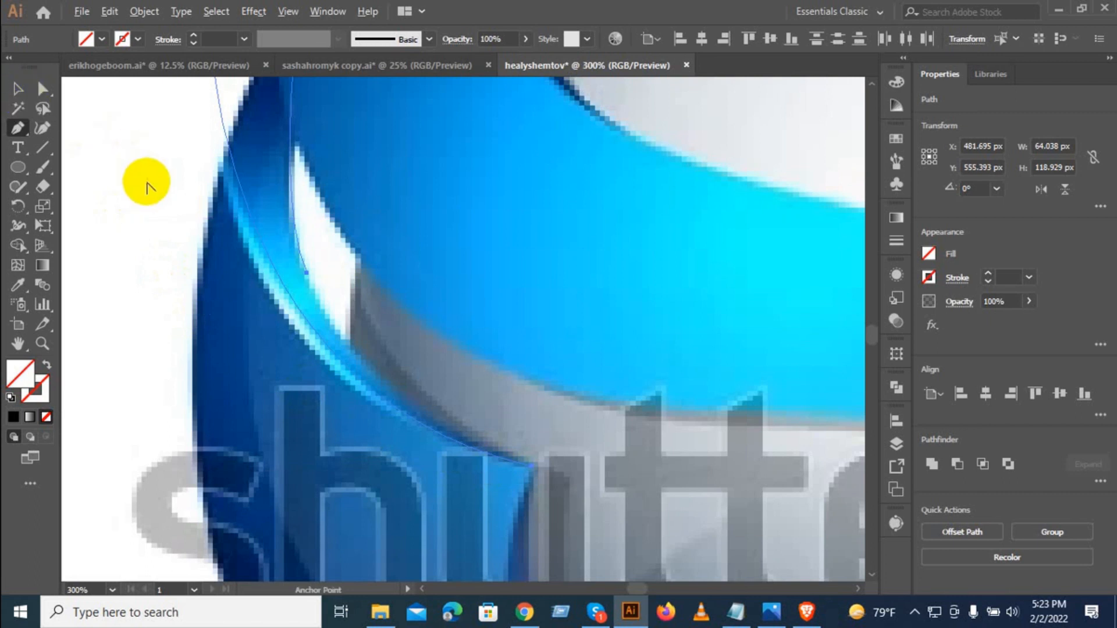
pyautogui.keyDown('alt'); pyautogui.click(150, 180); pyautogui.keyUp('alt')
pyautogui.click(18, 89)
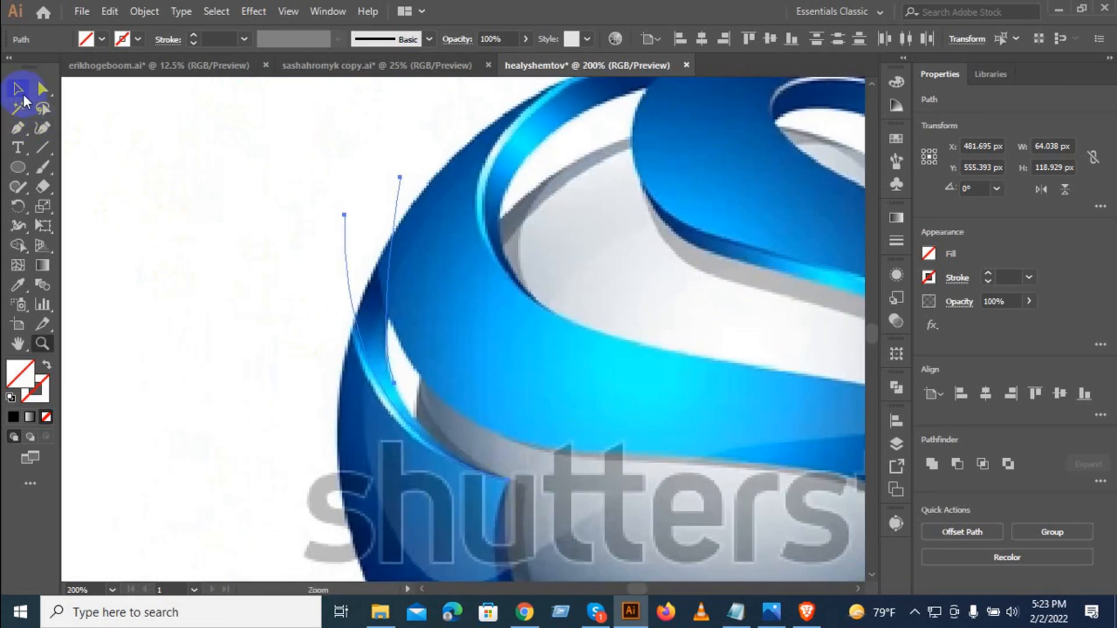
pyautogui.click(409, 199)
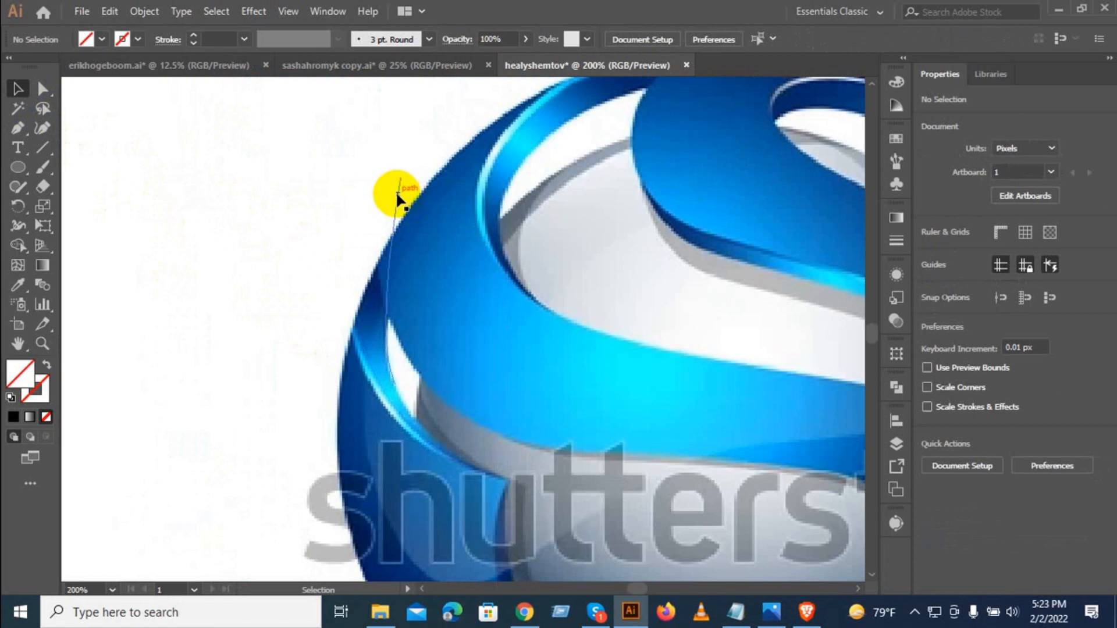
pyautogui.click(398, 198)
pyautogui.click(357, 186)
# Trace the inner edge of the lower-left ribbon with an open path from inside the blue swoosh to the ribbon's tip.
pyautogui.click(17, 128)
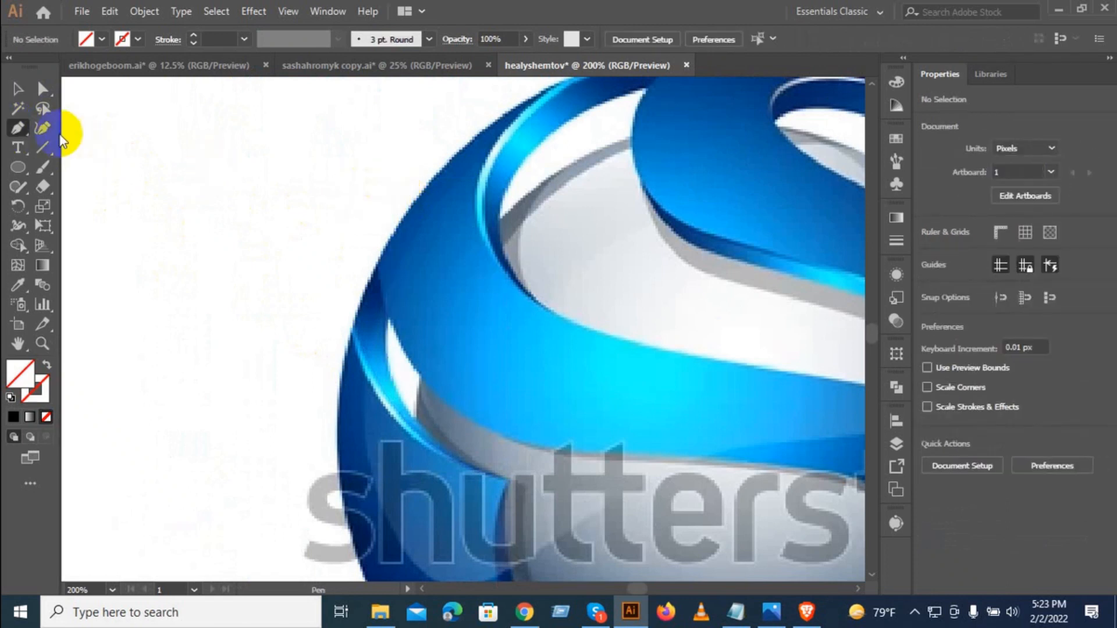
pyautogui.click(397, 178)
pyautogui.moveTo(508, 485); pyautogui.dragTo(622, 468)
pyautogui.moveTo(462, 377); pyautogui.dragTo(640, 547)
pyautogui.press('Escape')
pyautogui.moveTo(417, 224); pyautogui.dragTo(692, 576)
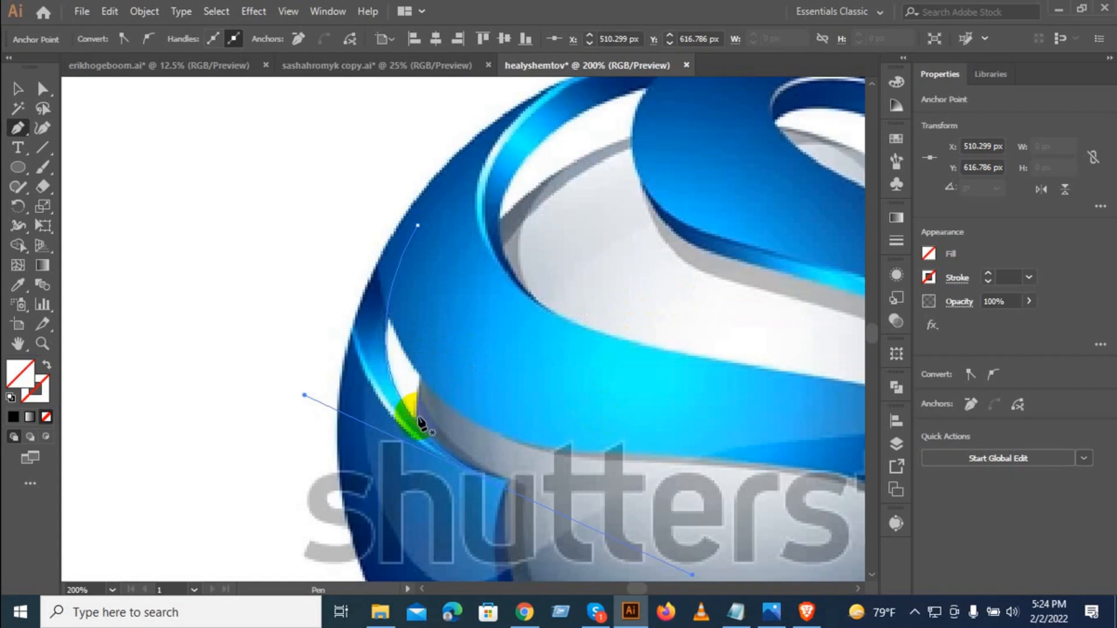
# Start a path along the grey shadow's edge beside the white gap, from the bright swoosh into the lower-left ribbon.
pyautogui.click(427, 348)
pyautogui.moveTo(430, 481); pyautogui.dragTo(467, 537)
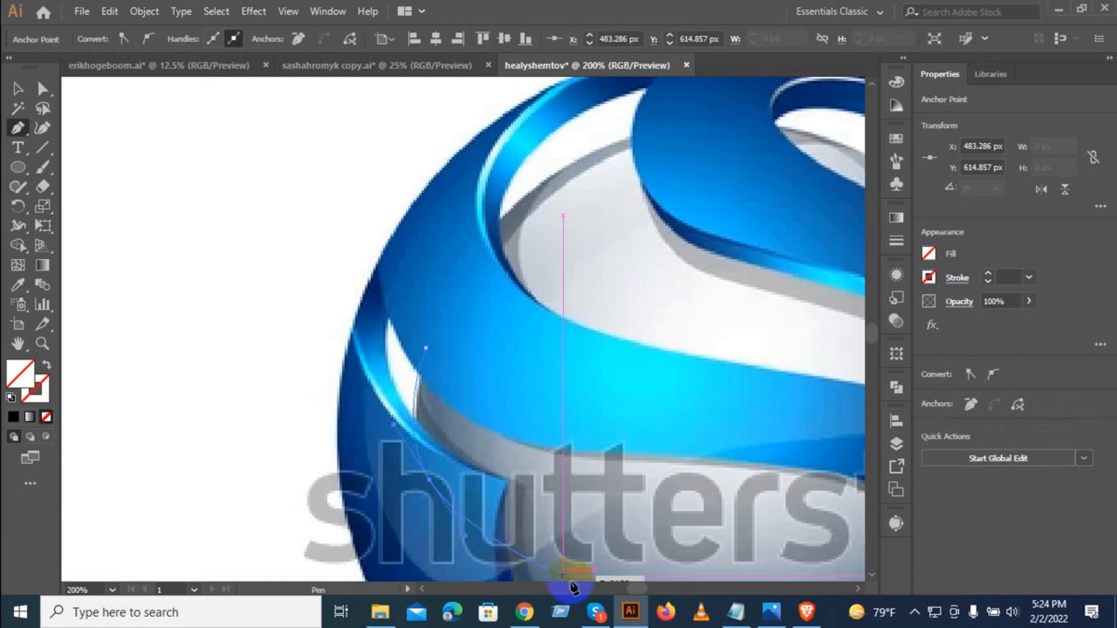
# Switch to Chrome and pause the song playing on YouTube.
pyautogui.click(524, 612)
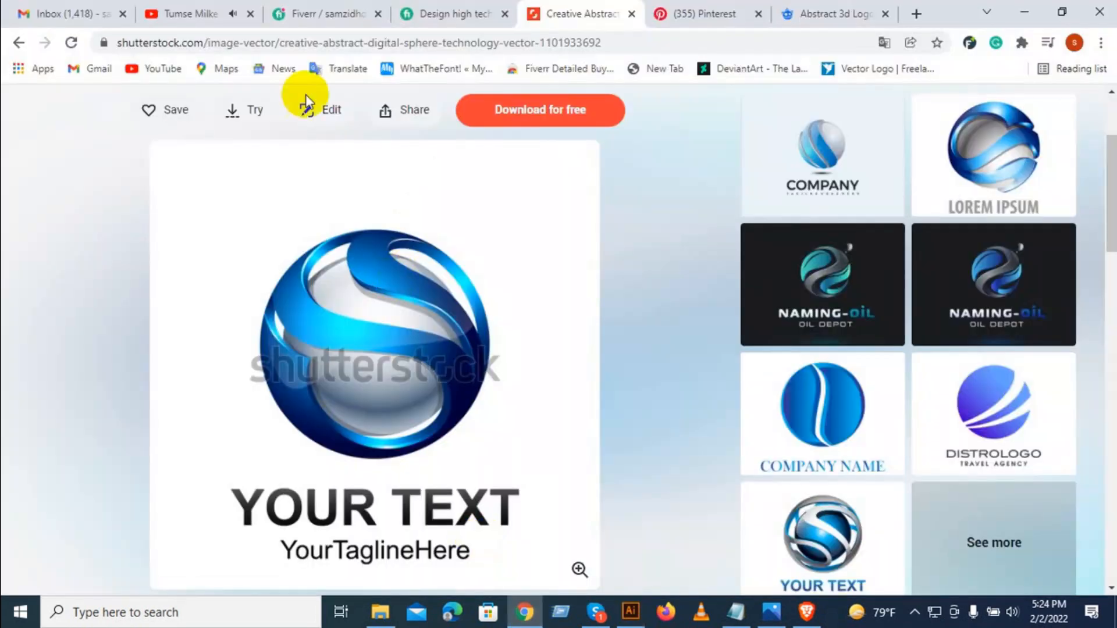
pyautogui.click(294, 15)
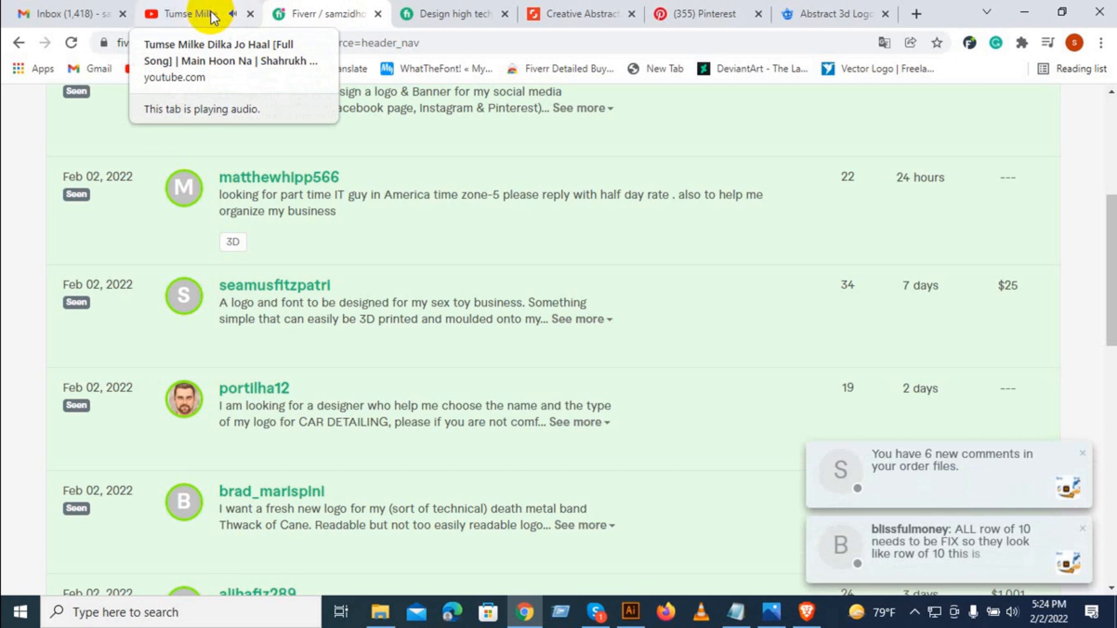
pyautogui.click(213, 17)
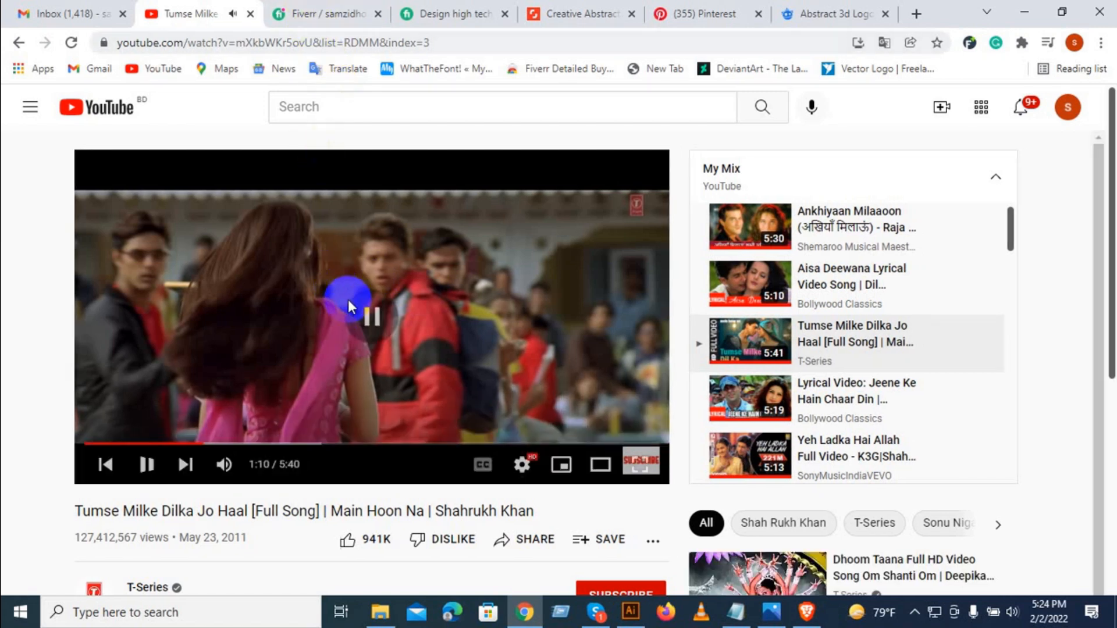
# Go to Fiverr and open the order in revision through the client's newest message.
pyautogui.click(305, 12)
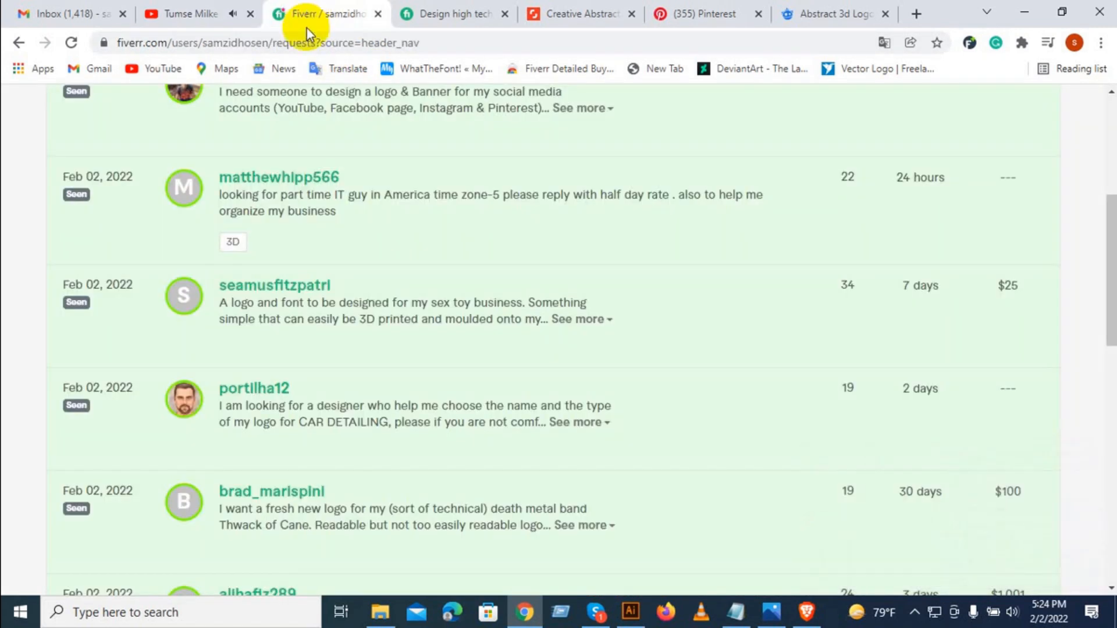
pyautogui.scroll(5, 437, 205)
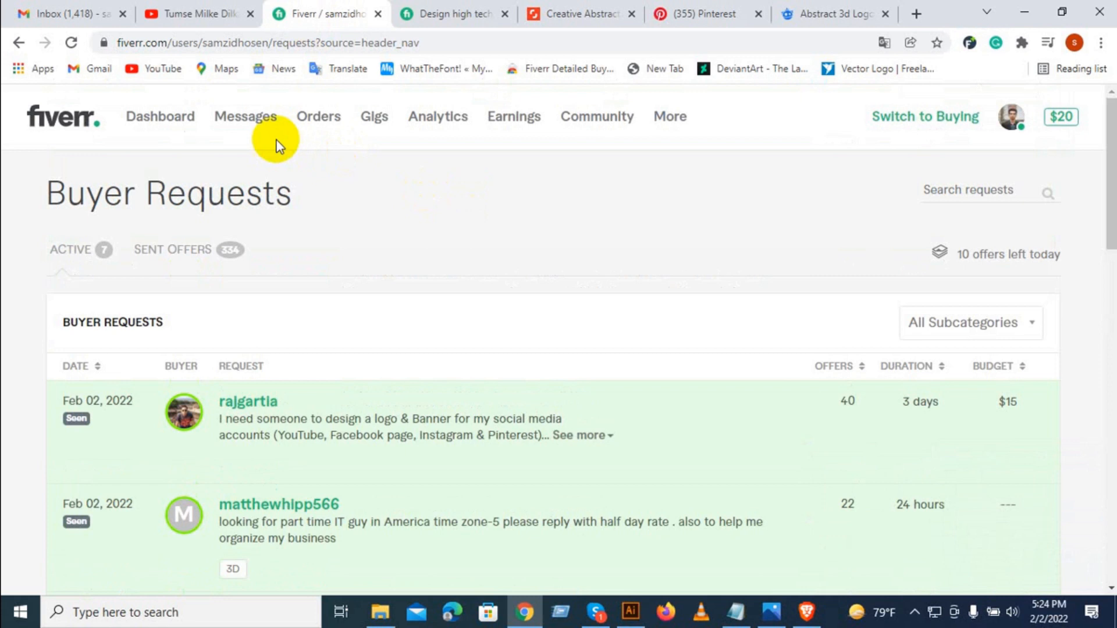
pyautogui.click(249, 119)
pyautogui.click(243, 208)
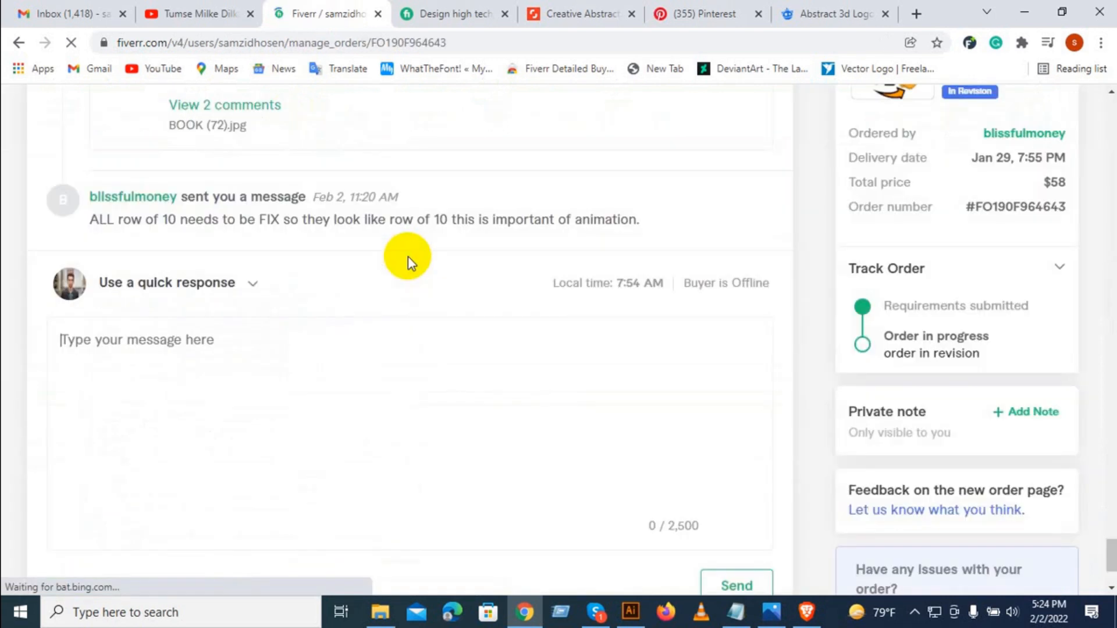
# Review the client's revision comments on the BOOK images and the message in the order's activity feed.
pyautogui.scroll(3, 256, 246)
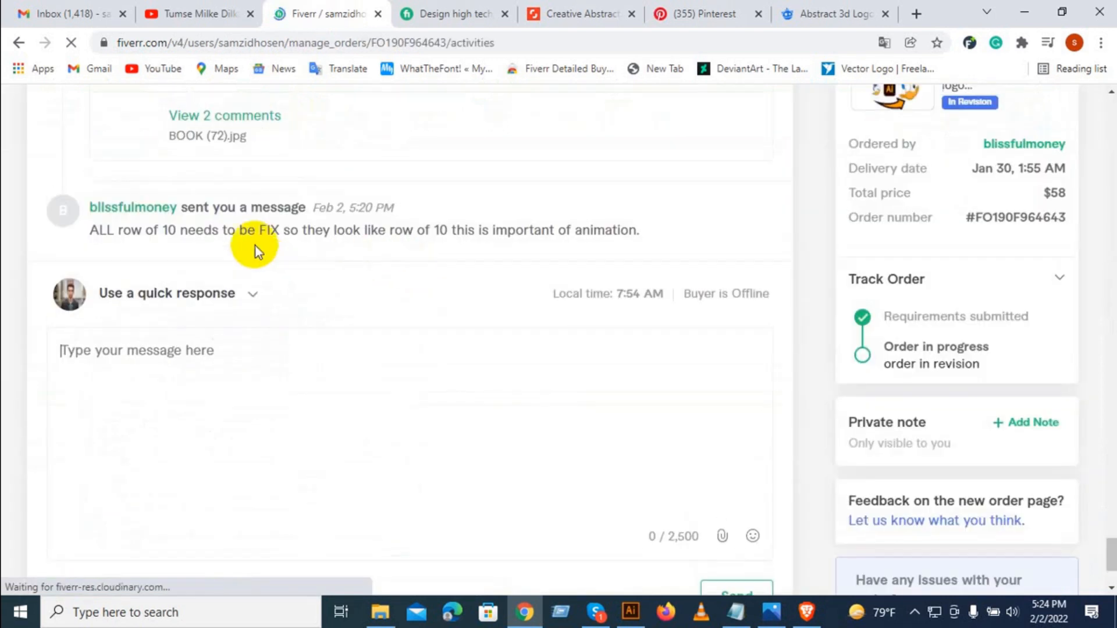
pyautogui.scroll(4, 250, 189)
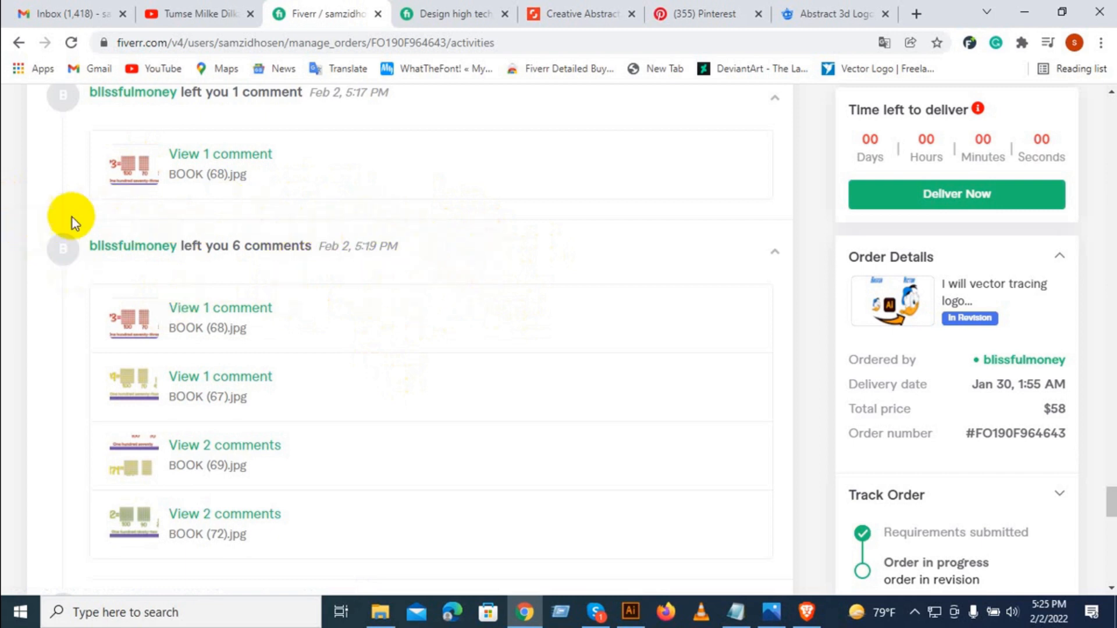
pyautogui.scroll(4, 372, 291)
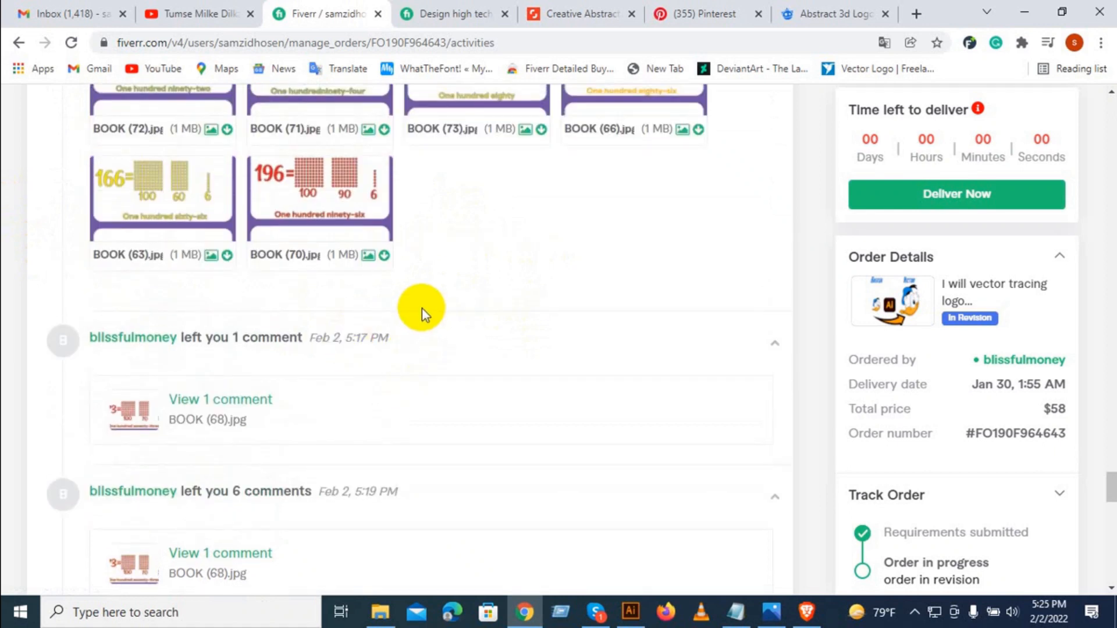
pyautogui.scroll(-3, 421, 314)
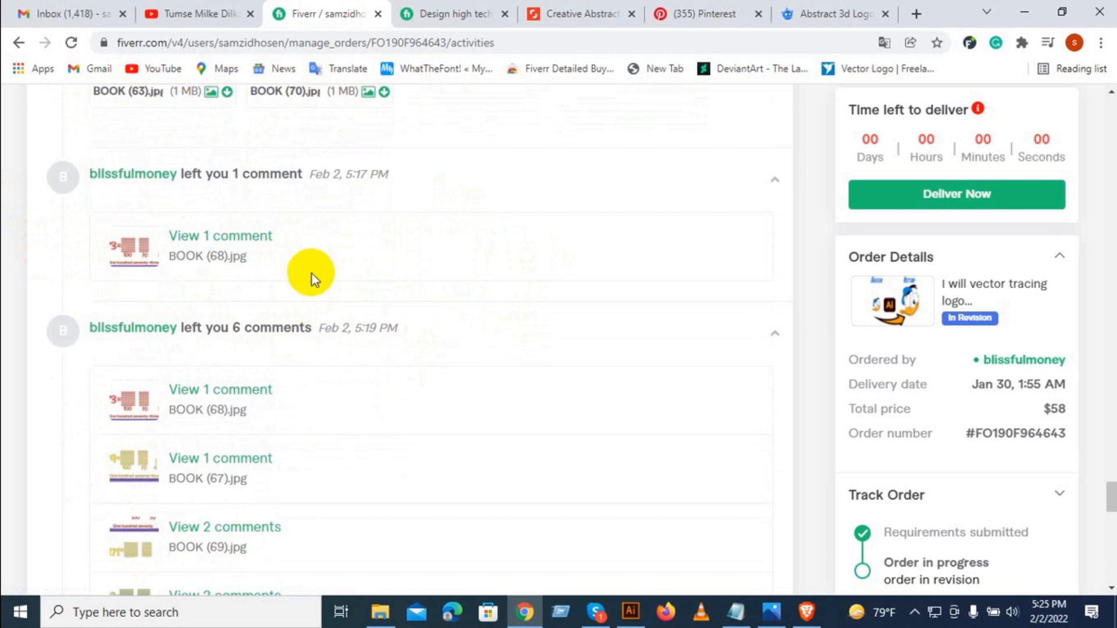
pyautogui.scroll(-1, 294, 435)
pyautogui.scroll(-5, 296, 435)
pyautogui.scroll(3, 295, 424)
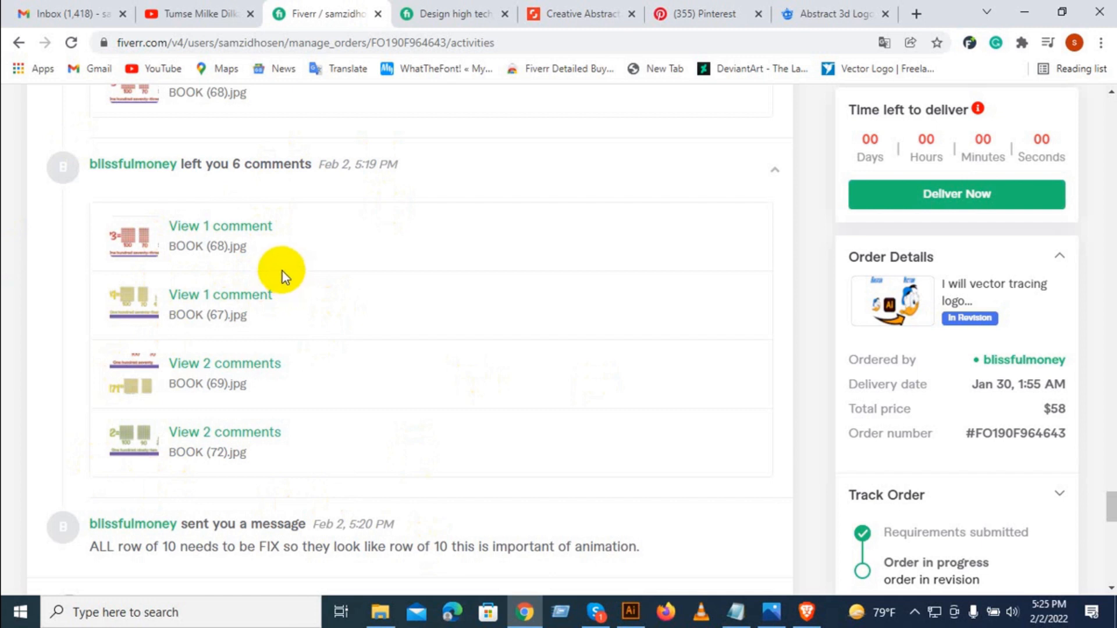
pyautogui.scroll(-4, 233, 326)
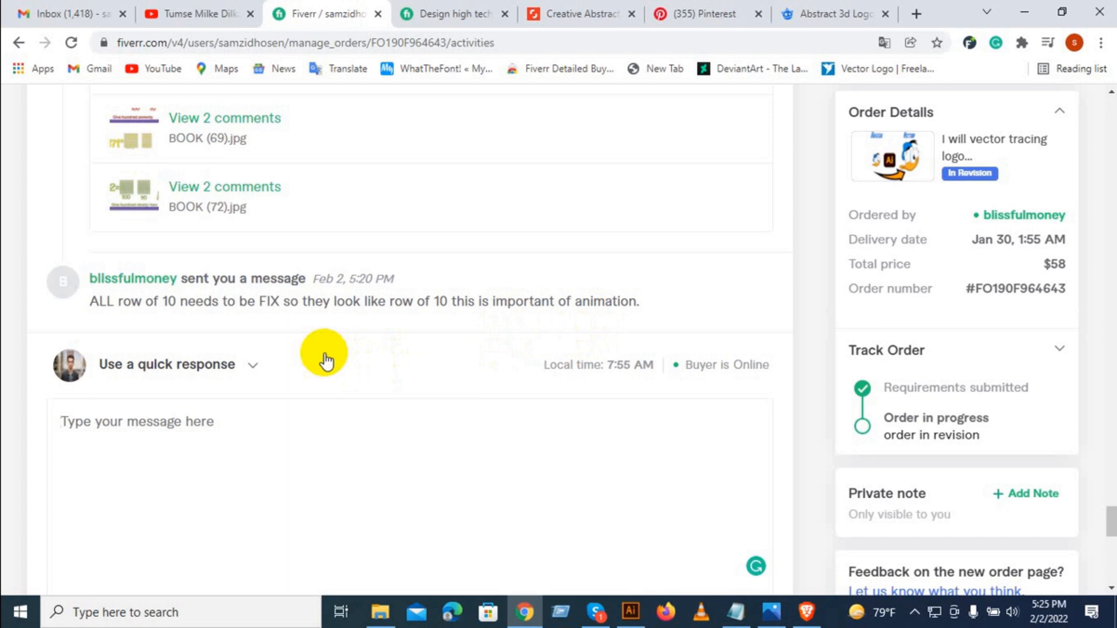
pyautogui.scroll(1, 324, 372)
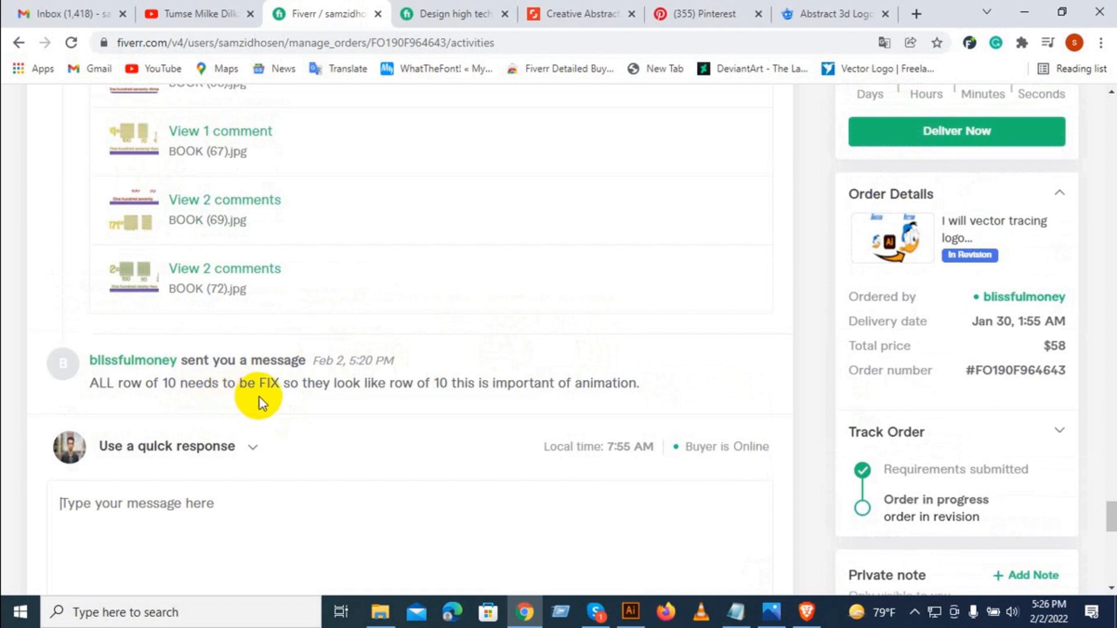
pyautogui.scroll(3, 233, 418)
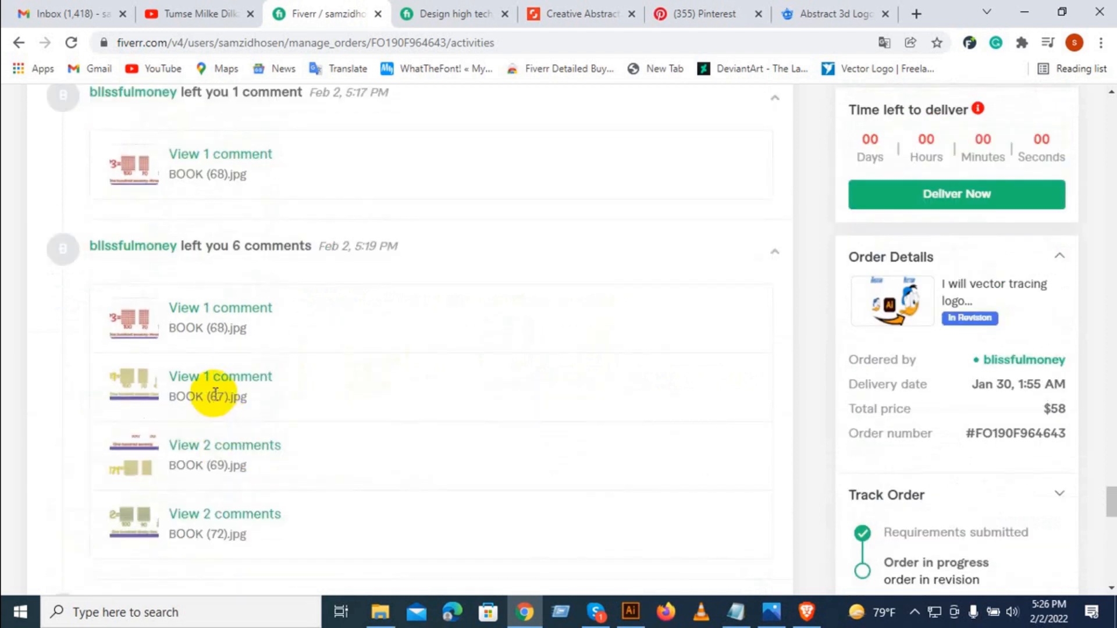
# Open the client's single comment on BOOK (68).jpg from 5:17 PM and read the revision notes beside the annotated image.
pyautogui.scroll(3, 198, 311)
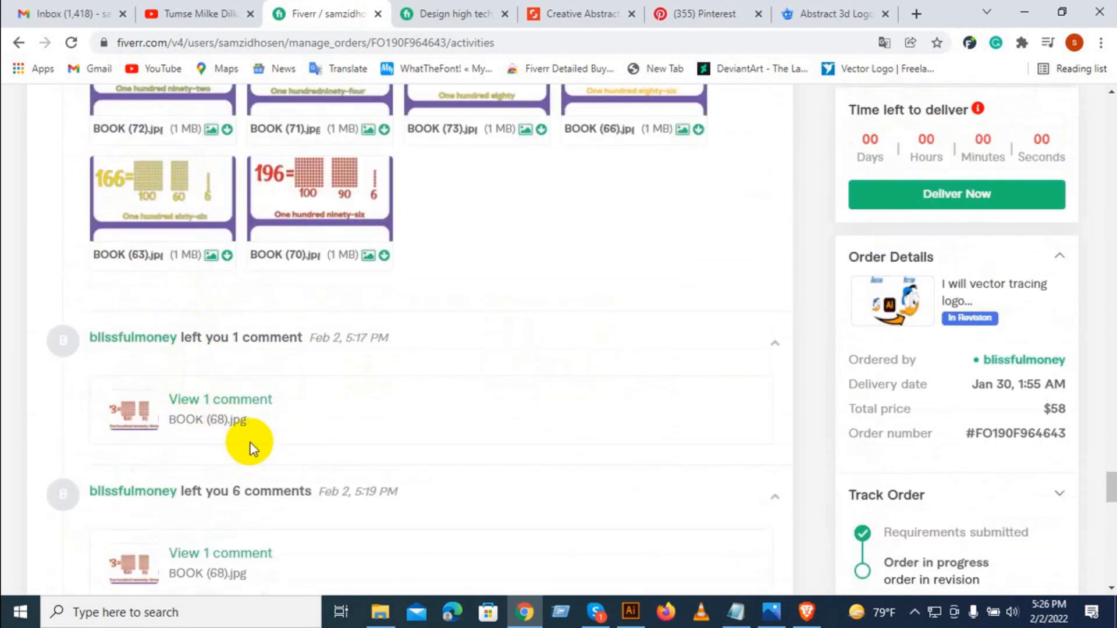
pyautogui.click(240, 402)
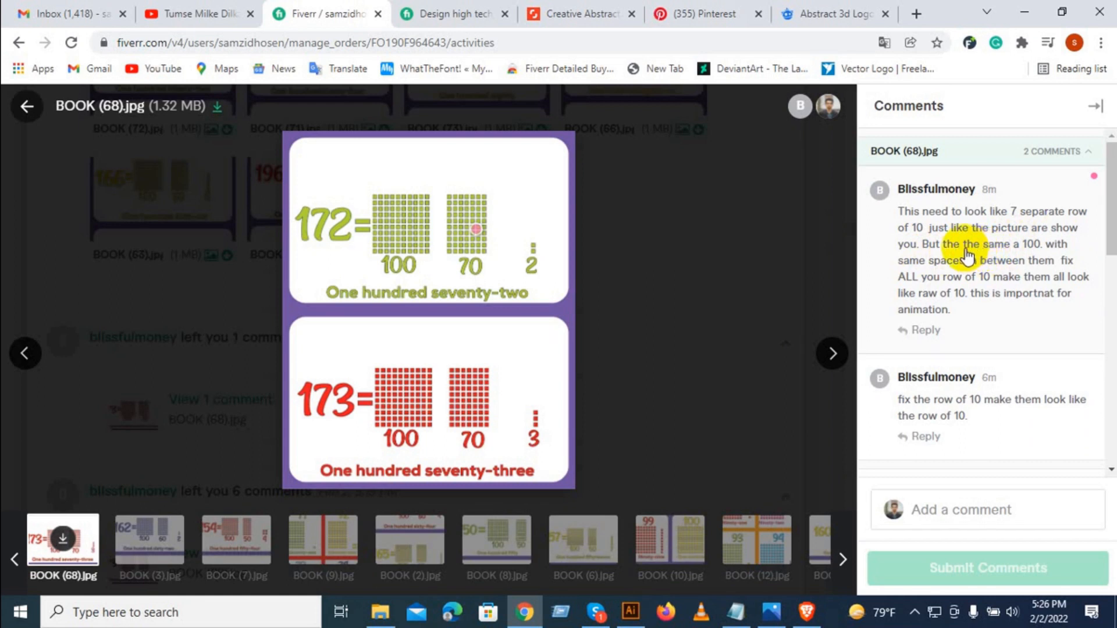
pyautogui.click(829, 249)
pyautogui.click(779, 403)
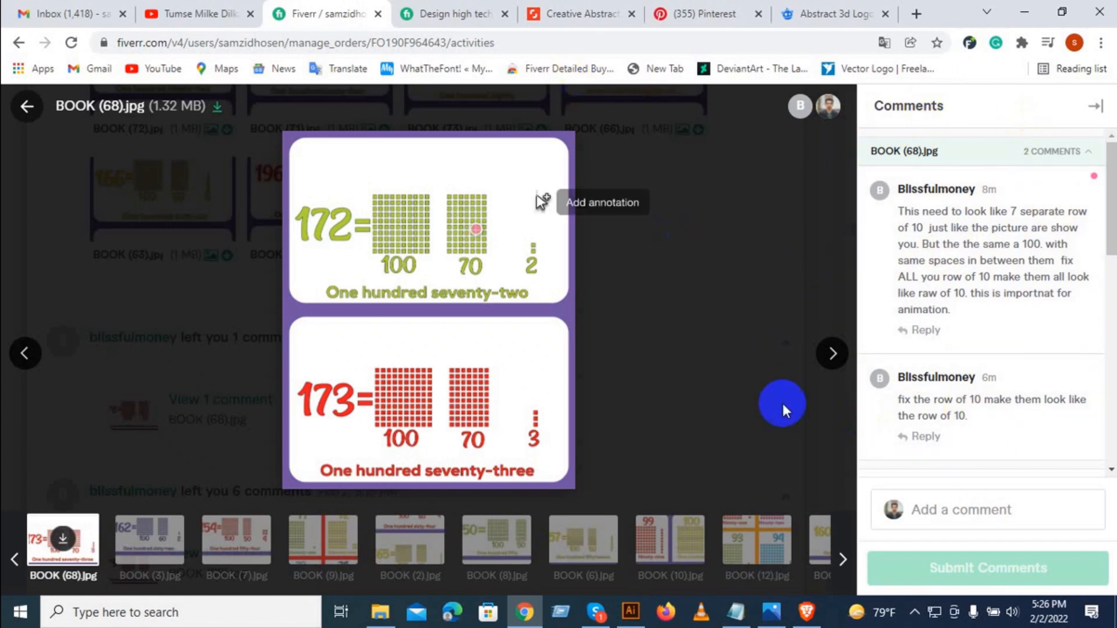
pyautogui.click(770, 268)
pyautogui.click(828, 240)
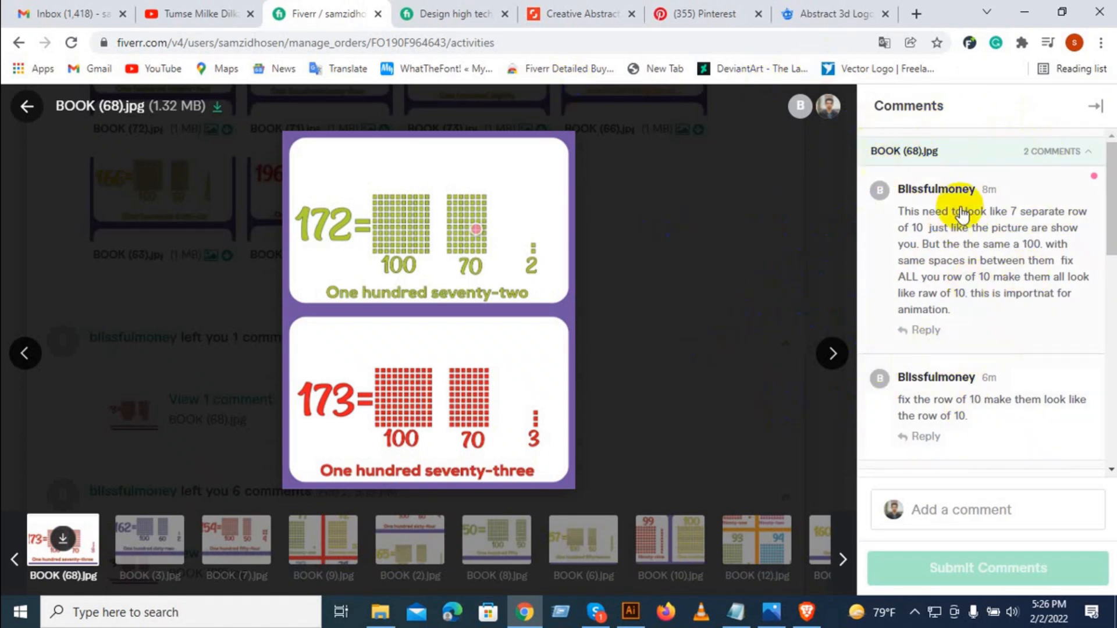
pyautogui.click(844, 291)
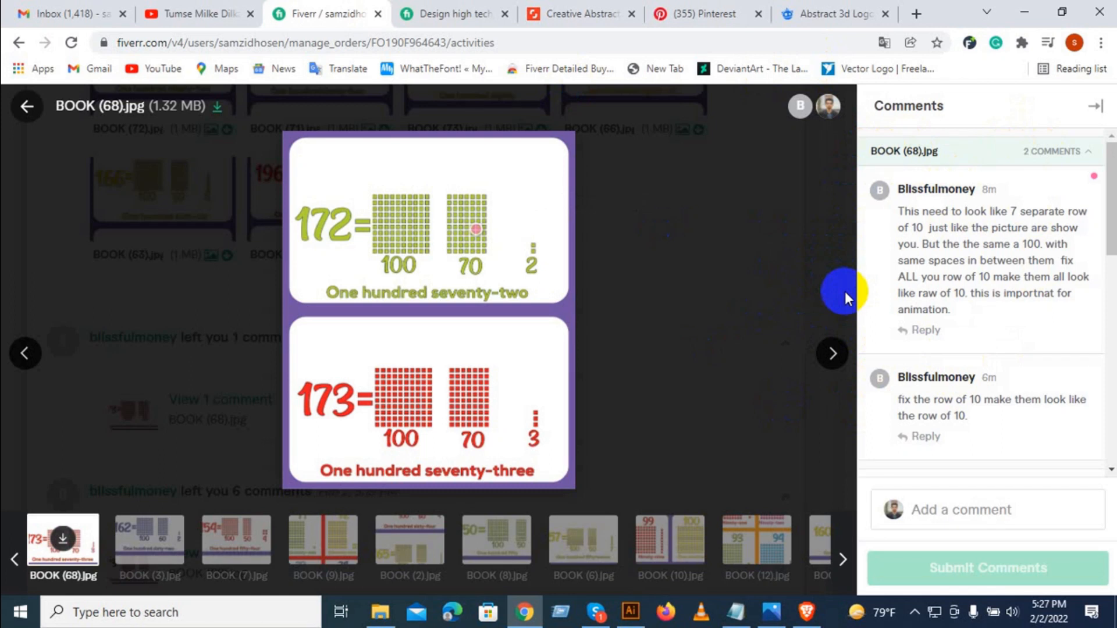
pyautogui.click(857, 395)
pyautogui.click(773, 292)
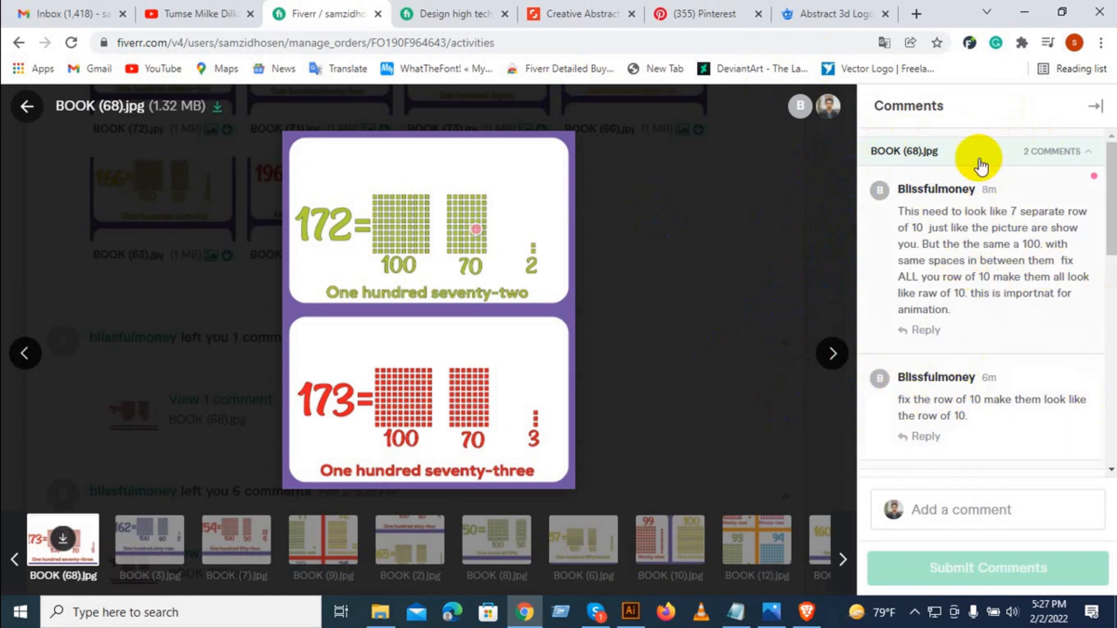